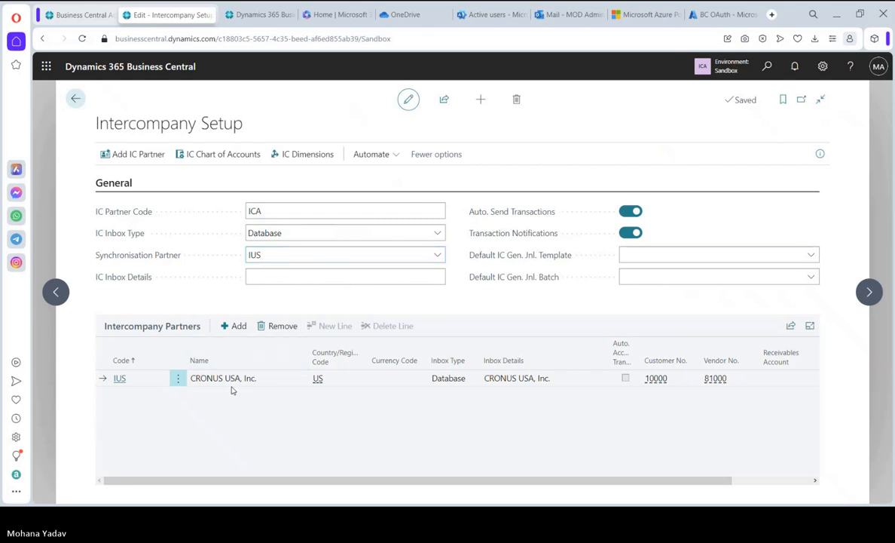
In the CRONUS USA, Inc. company, open Intercompany Setup, review its partner code and intercompany partners, and close it
left_click(260, 14)
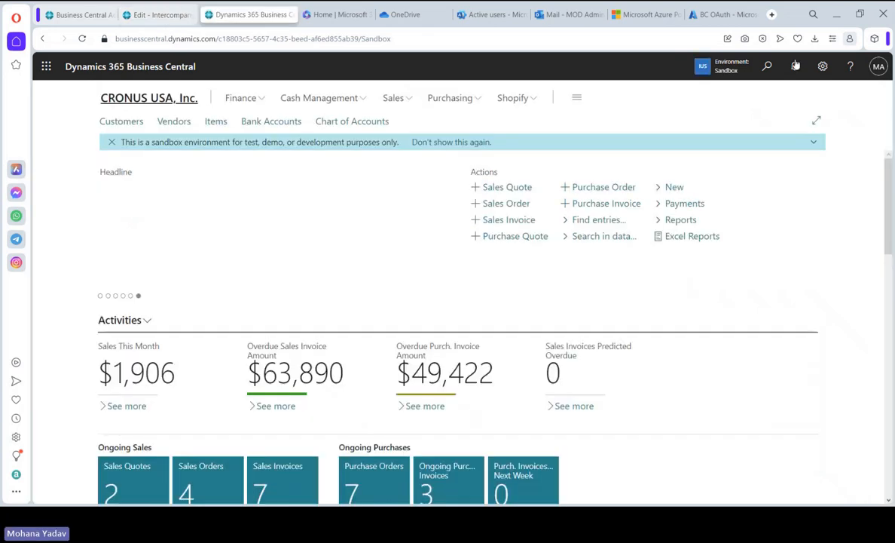
left_click(768, 70)
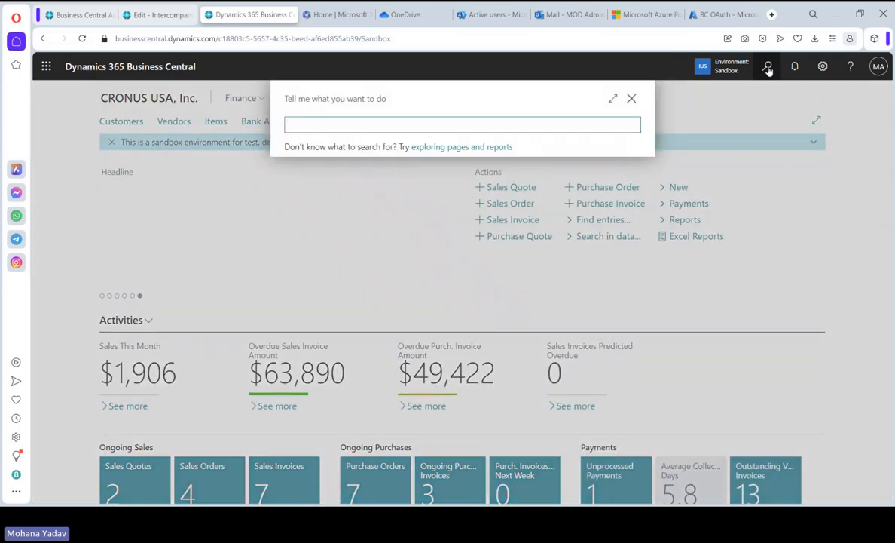
type("inter set")
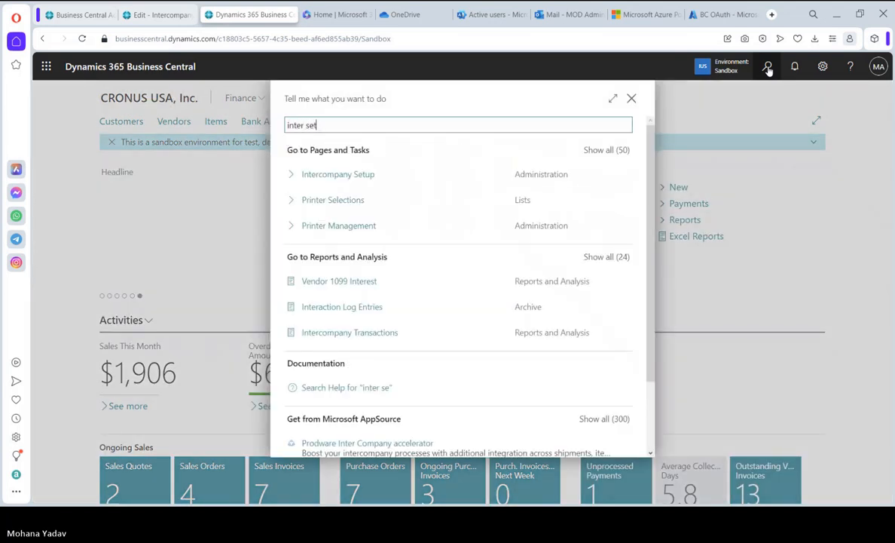
left_click(365, 172)
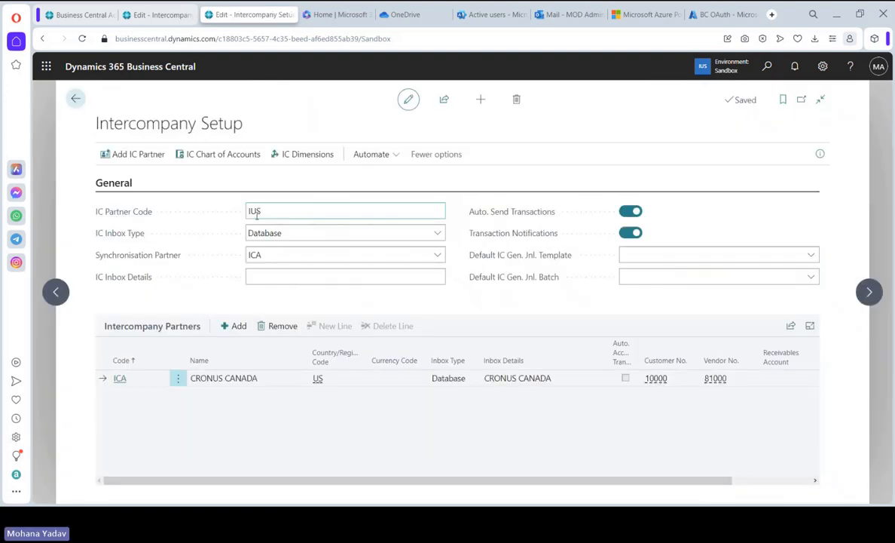
left_click(263, 213)
key("Escape")
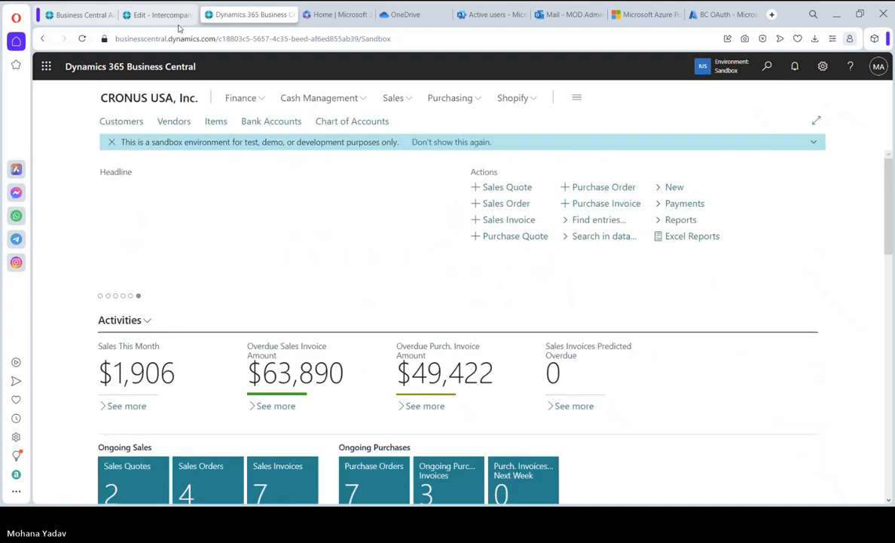
Turn off Auto. Send Transactions in the CRONUS CANADA Intercompany Setup and close the page
left_click(167, 15)
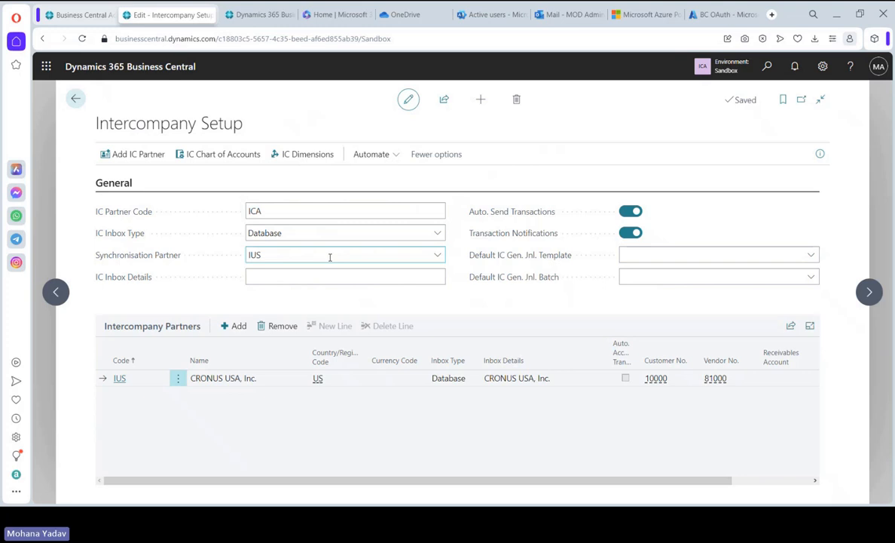
left_click(631, 211)
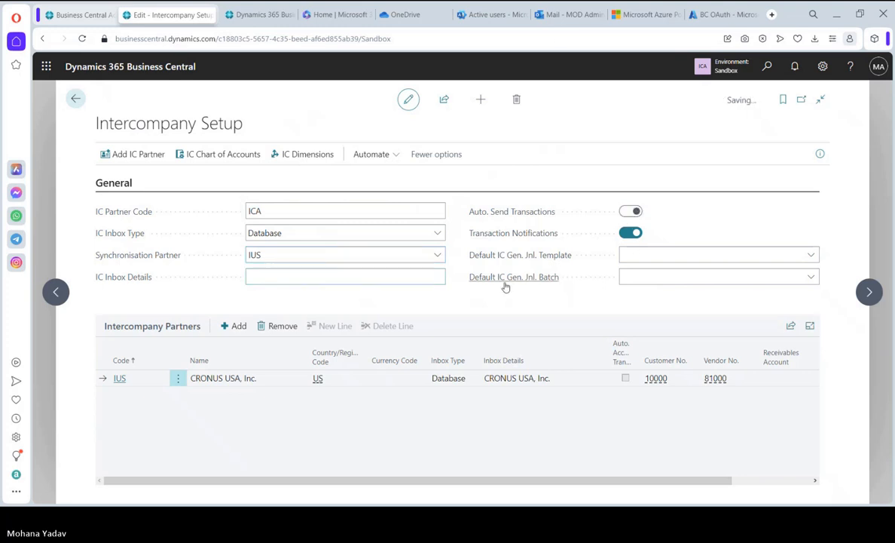
key("Escape")
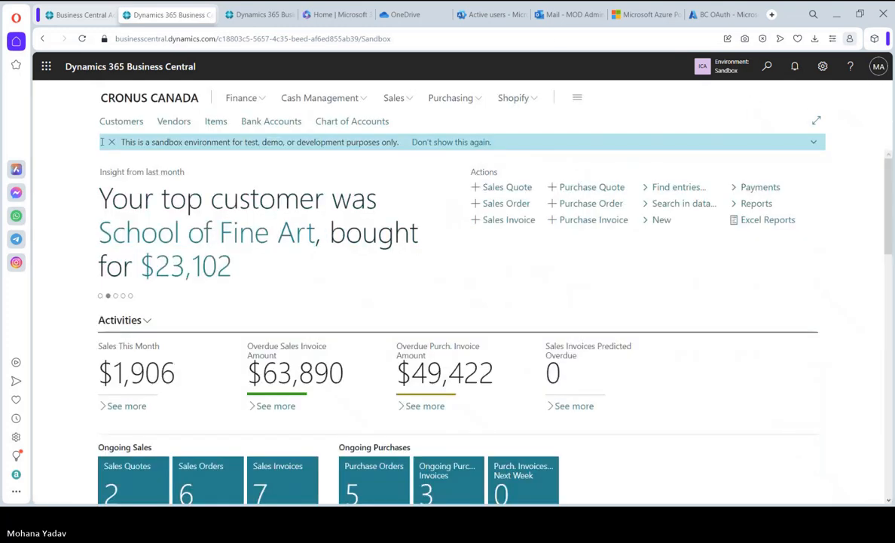
Create a new sales order in CRONUS CANADA for the customer Adatum Corporation
left_click(398, 99)
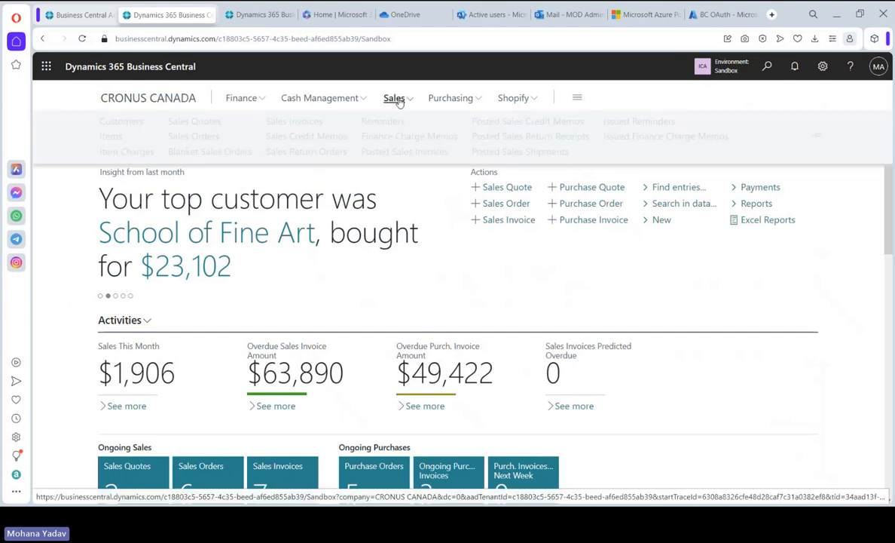
left_click(181, 136)
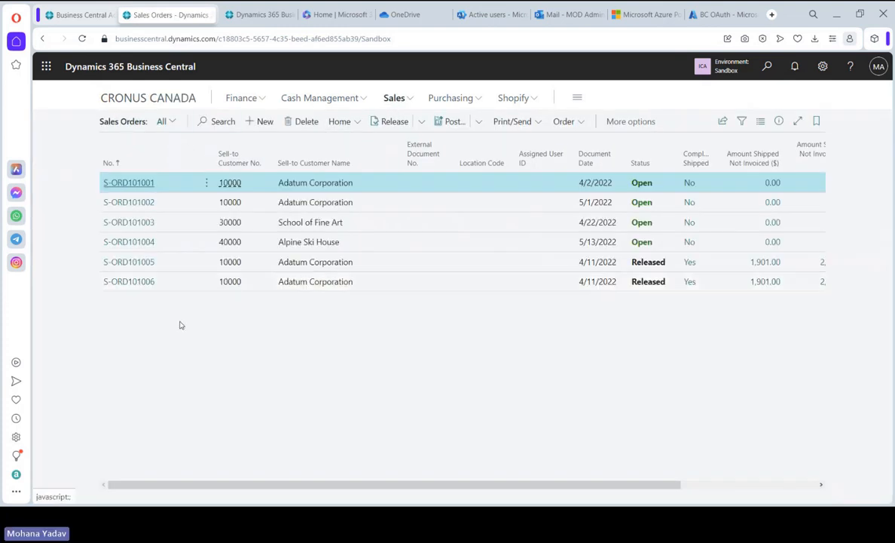
left_click(262, 122)
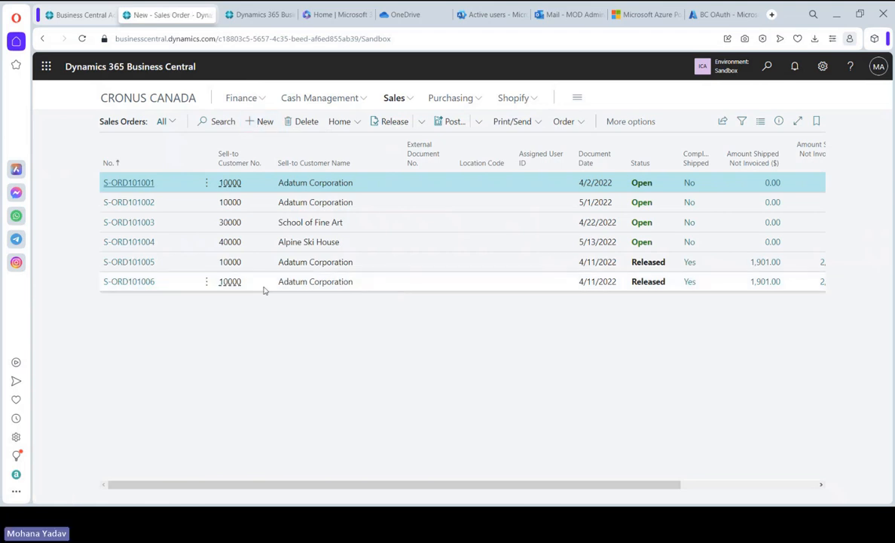
type("10")
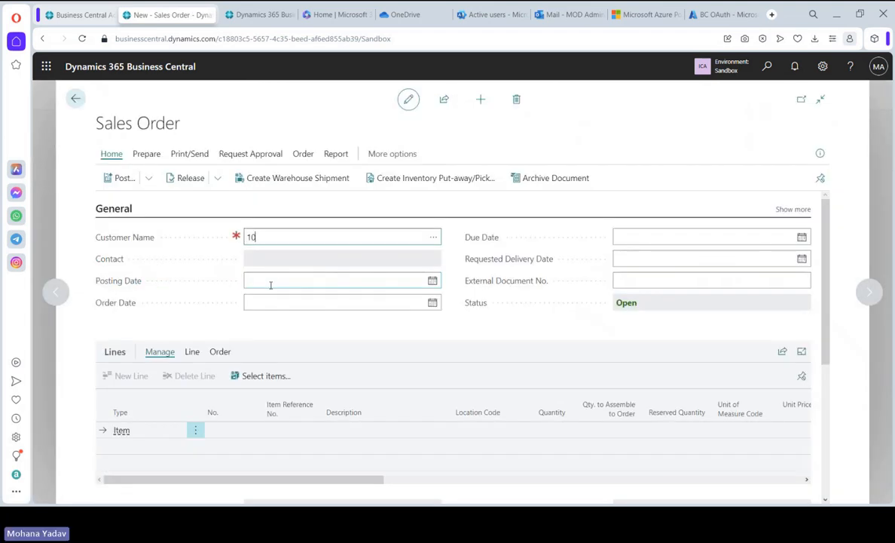
type("0000")
key("Tab")
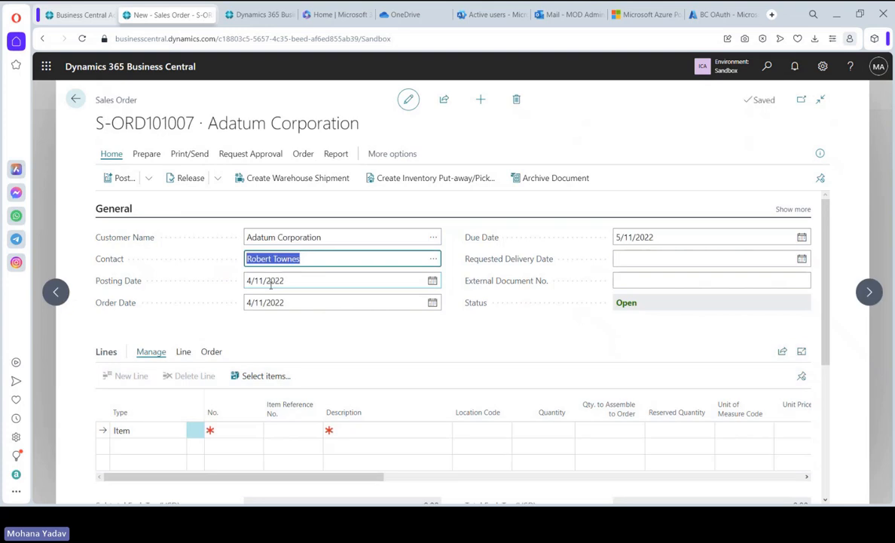
Add item 2000-S, SYDNEY Swivel Chair, green, to the first sales order line with a quantity of 5
left_click(226, 431)
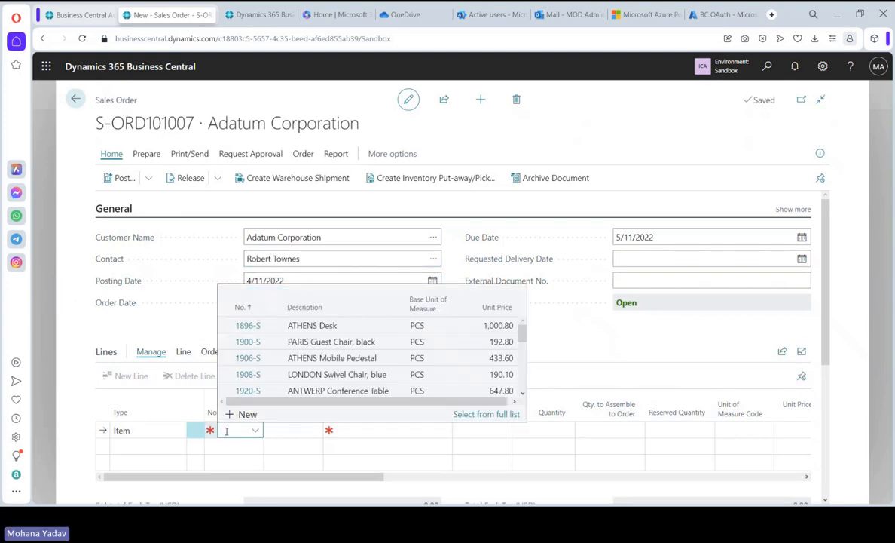
type("2000")
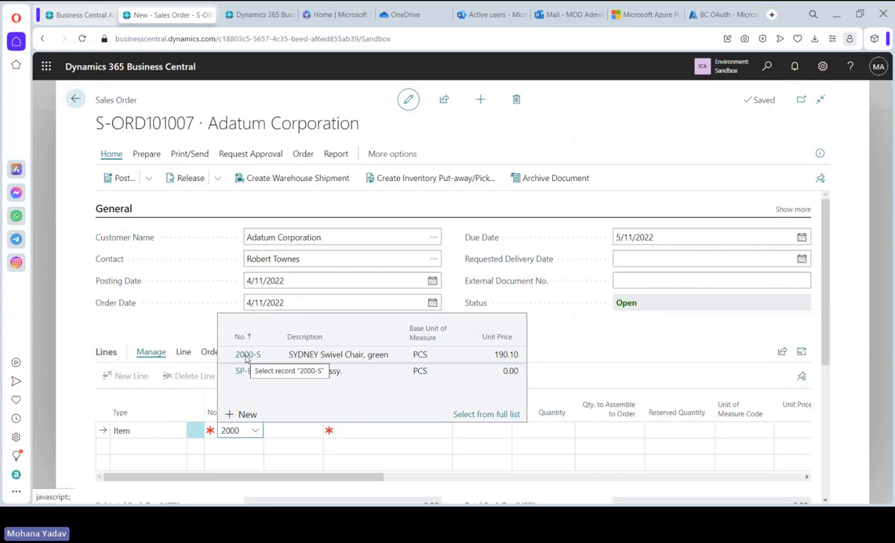
left_click(245, 358)
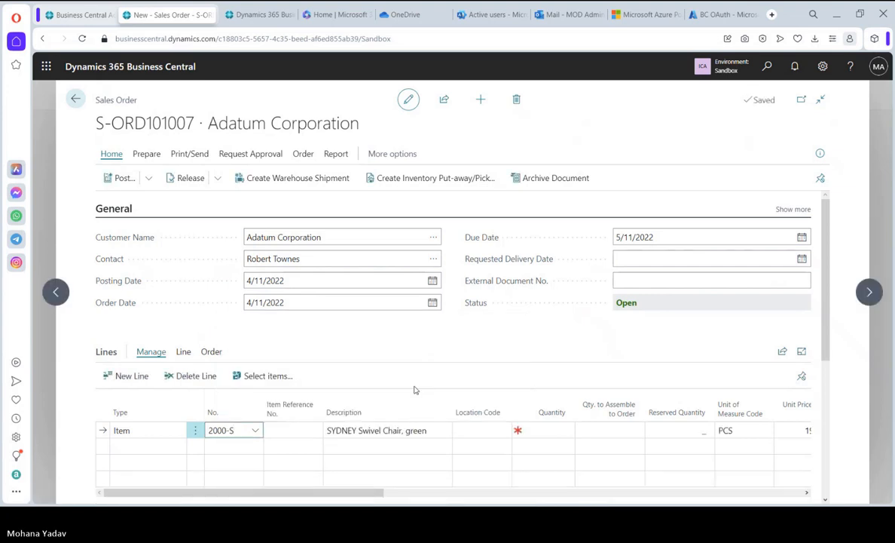
key("Tab")
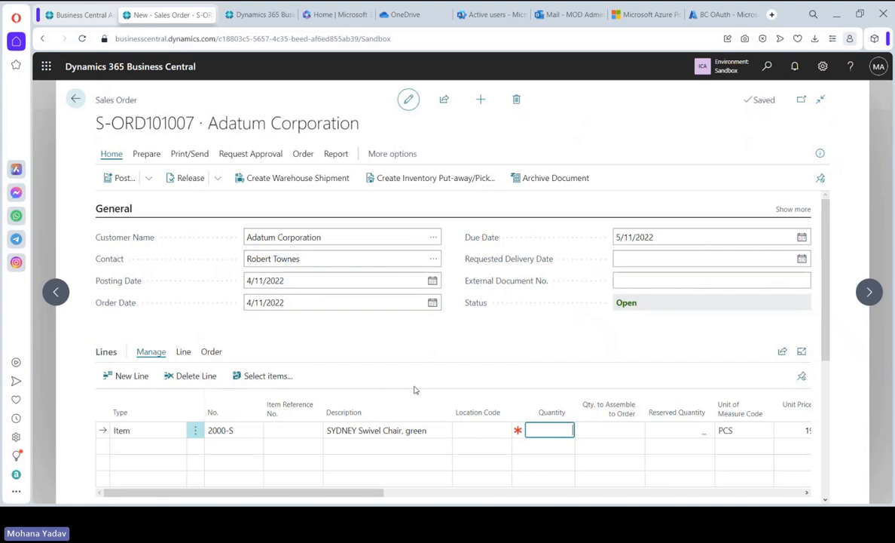
type("5")
key("Tab")
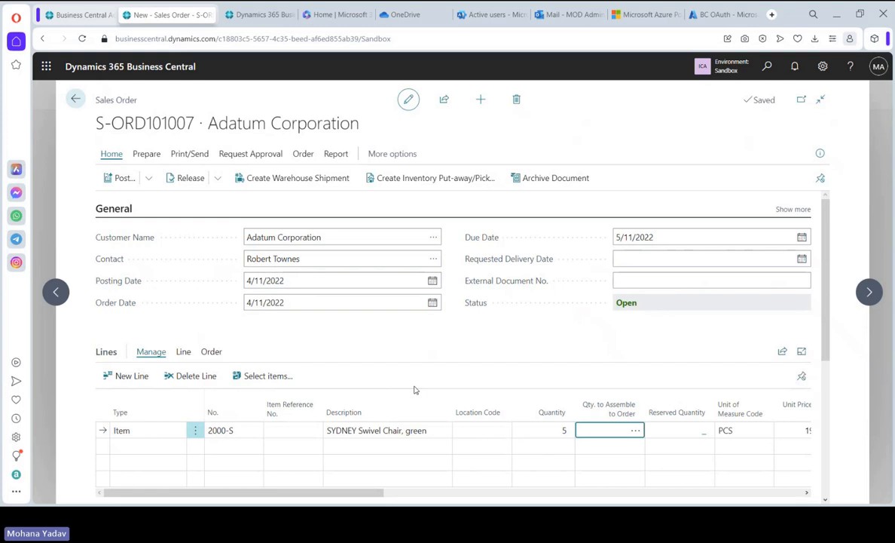
Release the Adatum Corporation sales order and post it with the Ship option
left_click(193, 182)
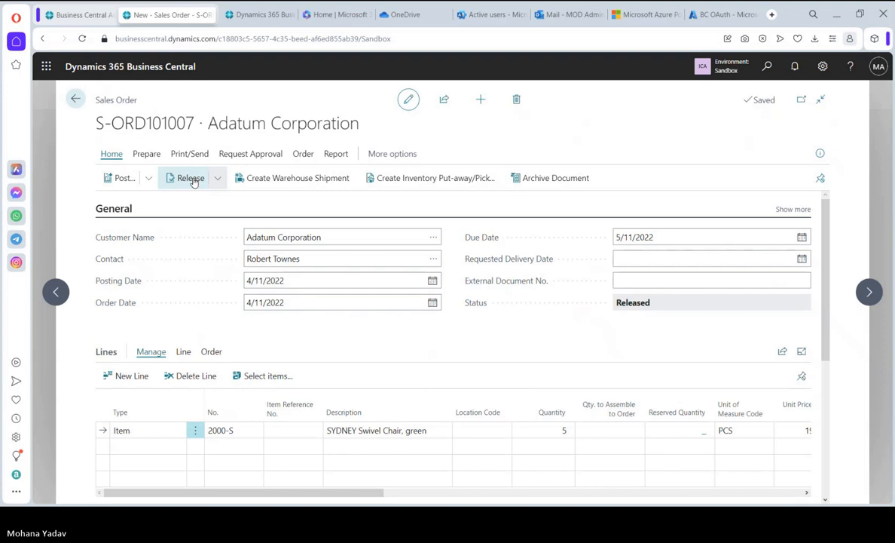
left_click(120, 178)
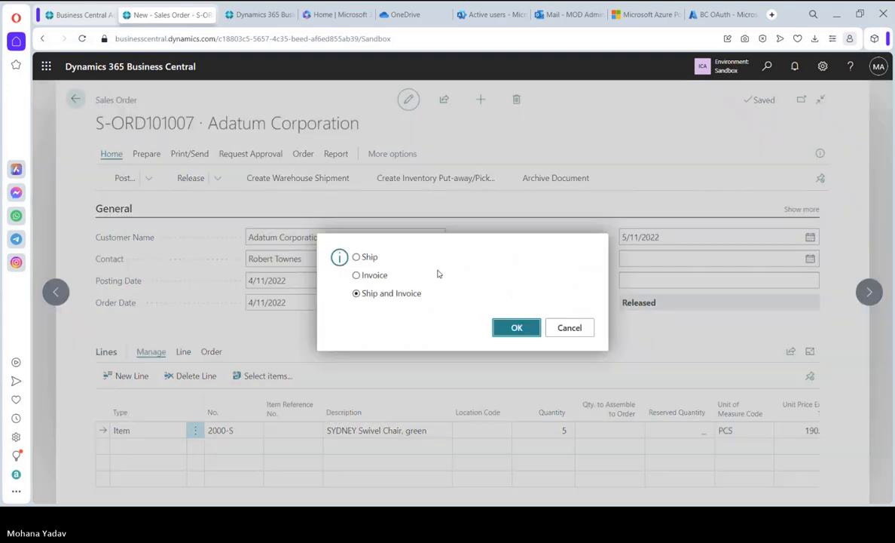
left_click(371, 257)
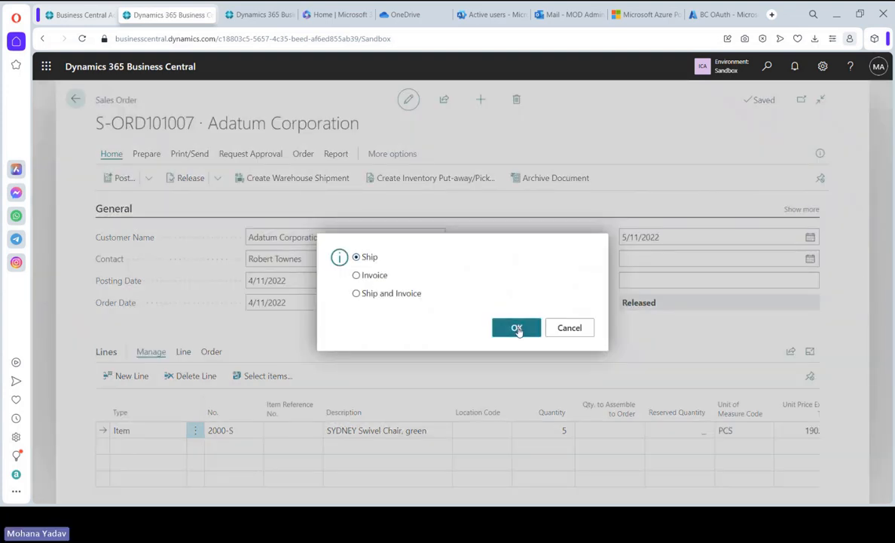
left_click(517, 329)
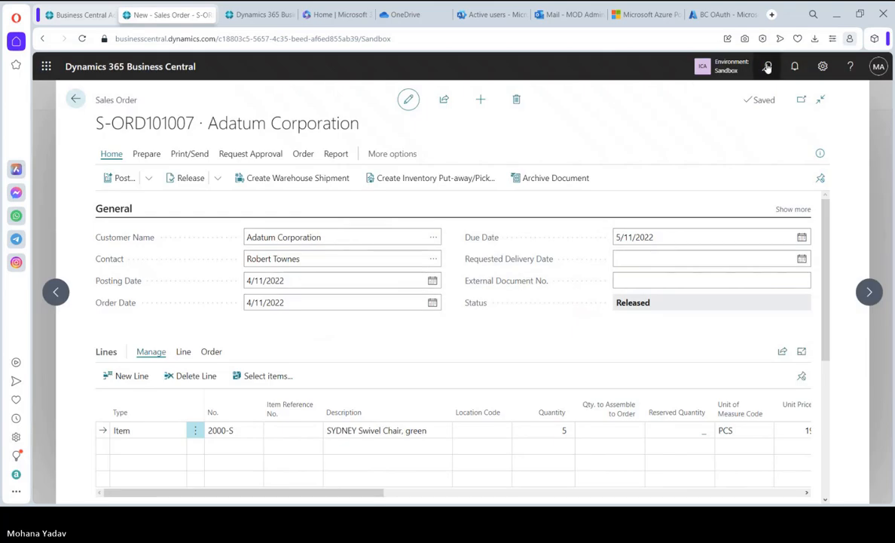
Open Intercompany Outbox Transactions and send the new sales order's transaction to IC partner IUS
left_click(767, 66)
type("out")
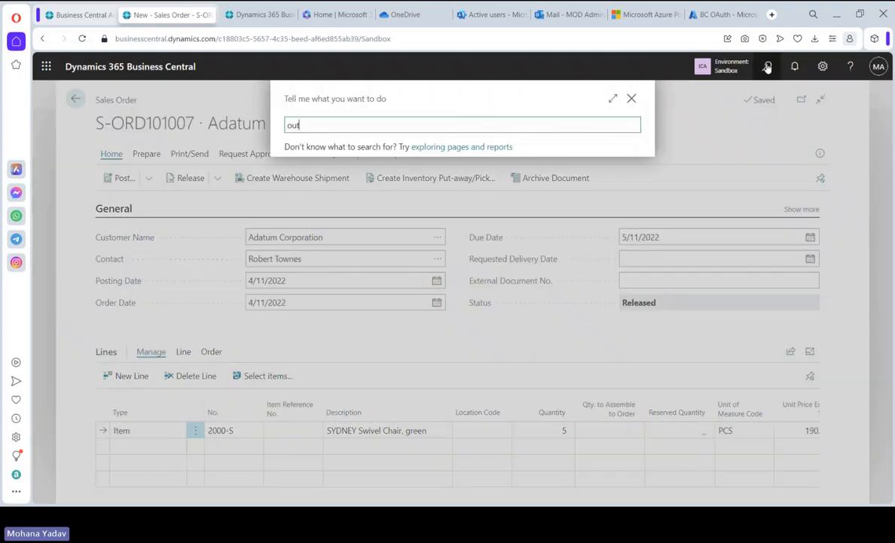
type("box")
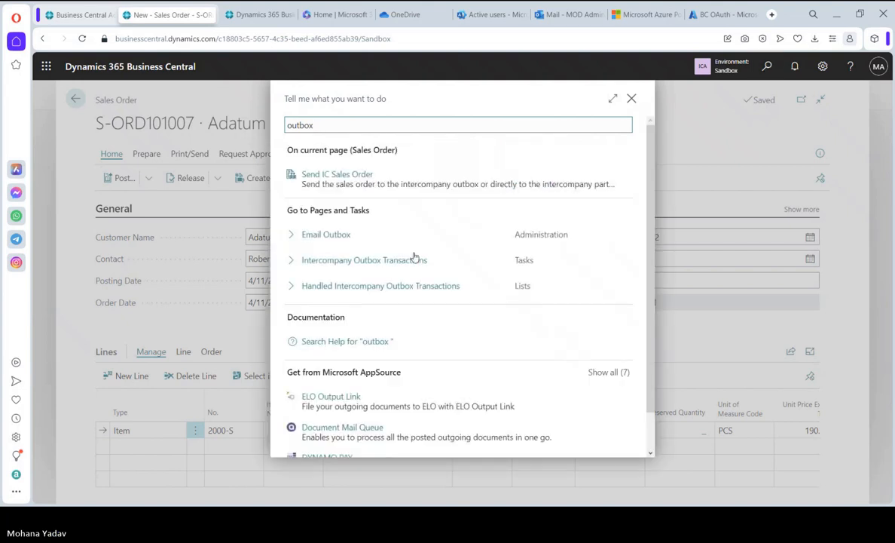
left_click(369, 260)
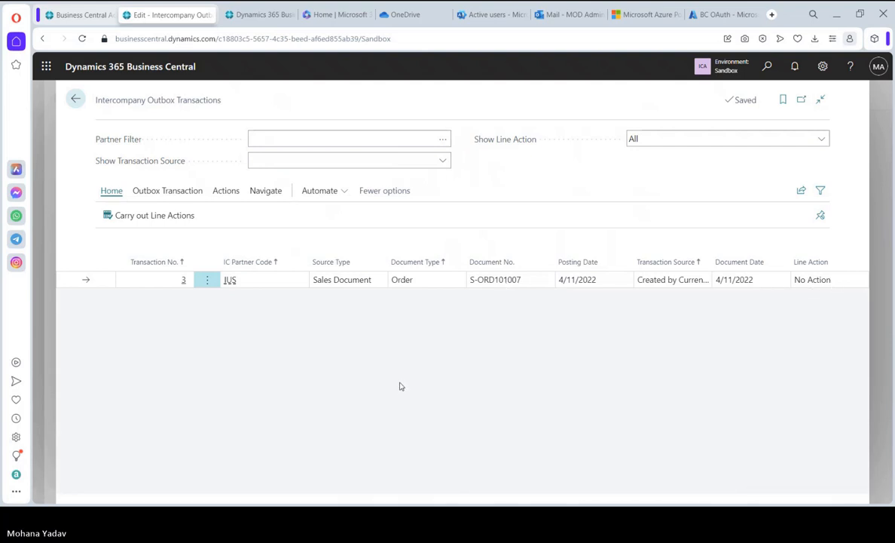
left_click(219, 193)
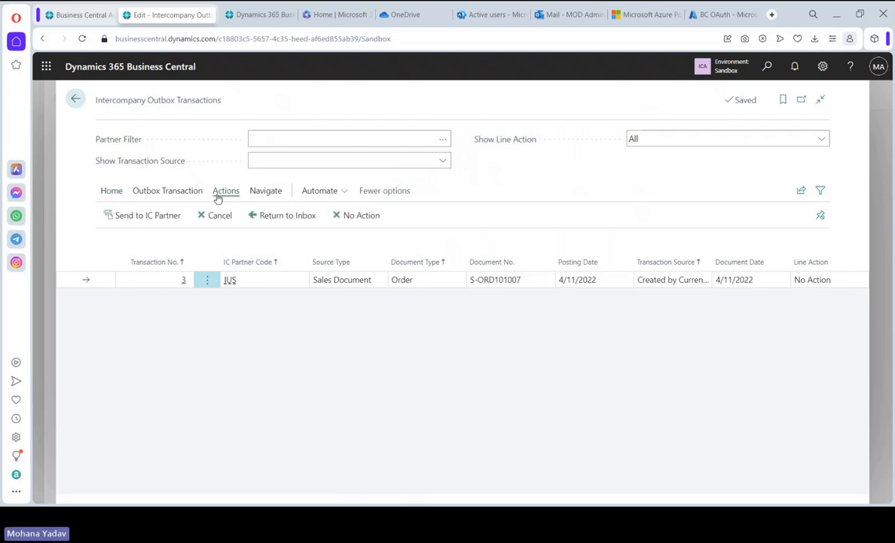
left_click(130, 223)
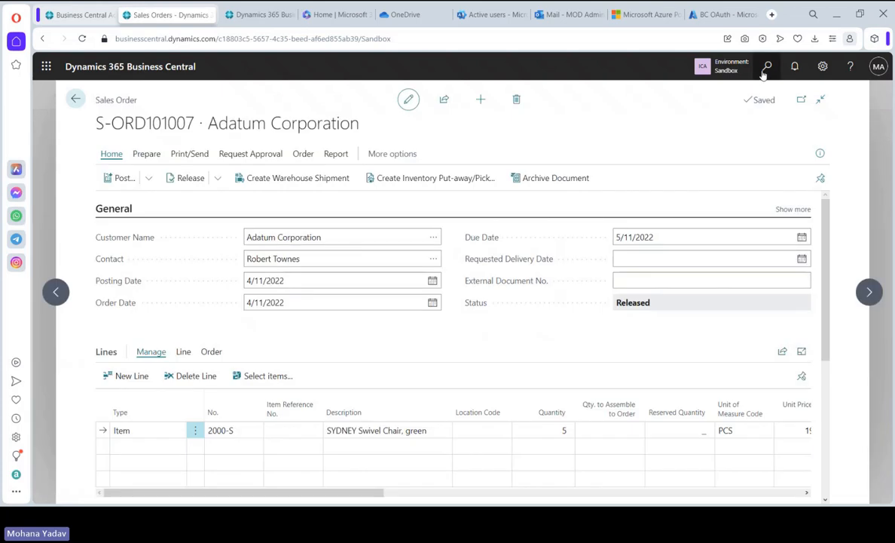
Open Handled Intercompany Outbox Transactions and select transaction 3 to check its sent status
left_click(764, 74)
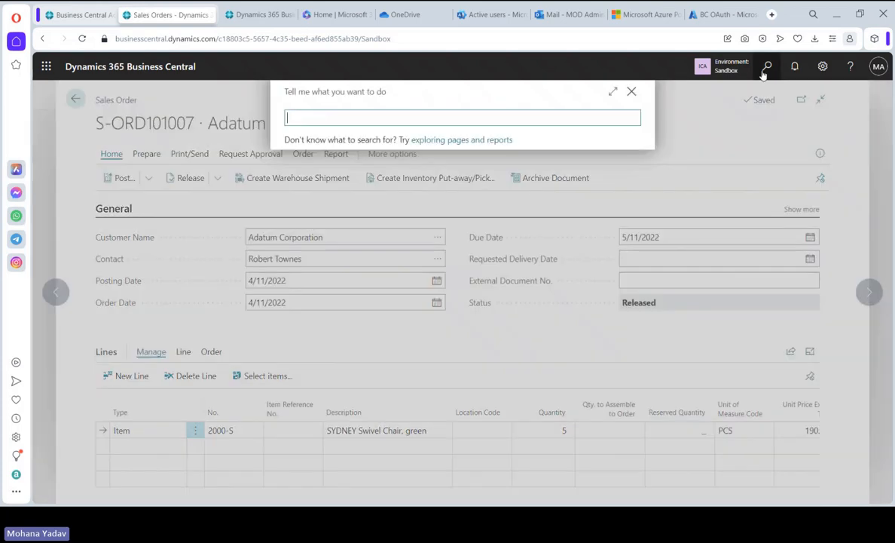
type("handled out")
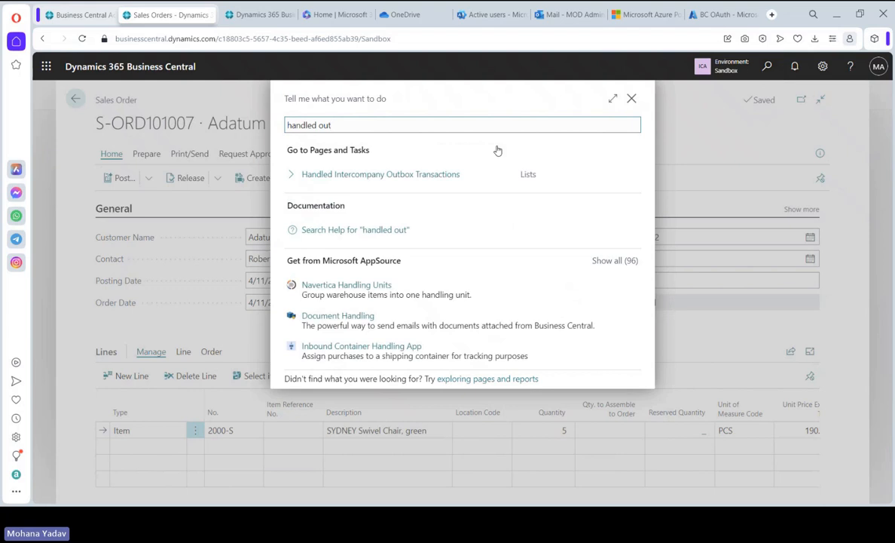
left_click(405, 174)
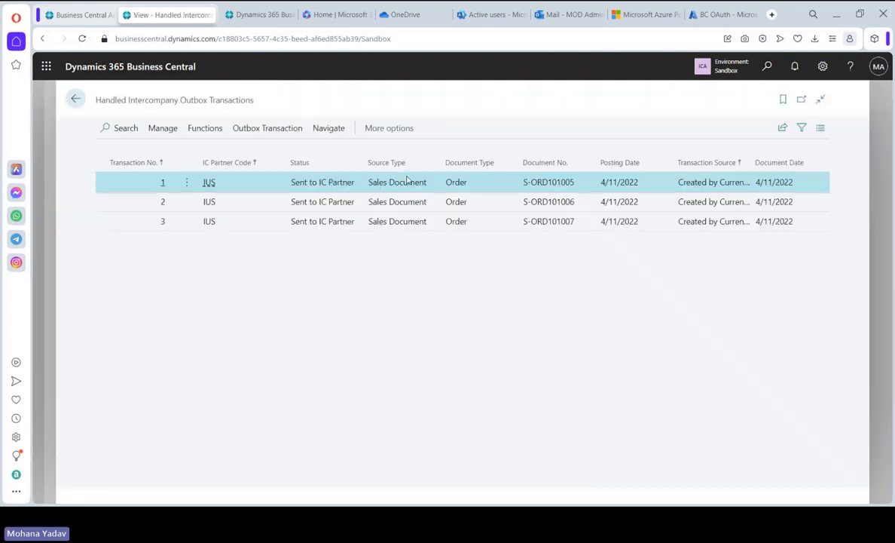
left_click(528, 219)
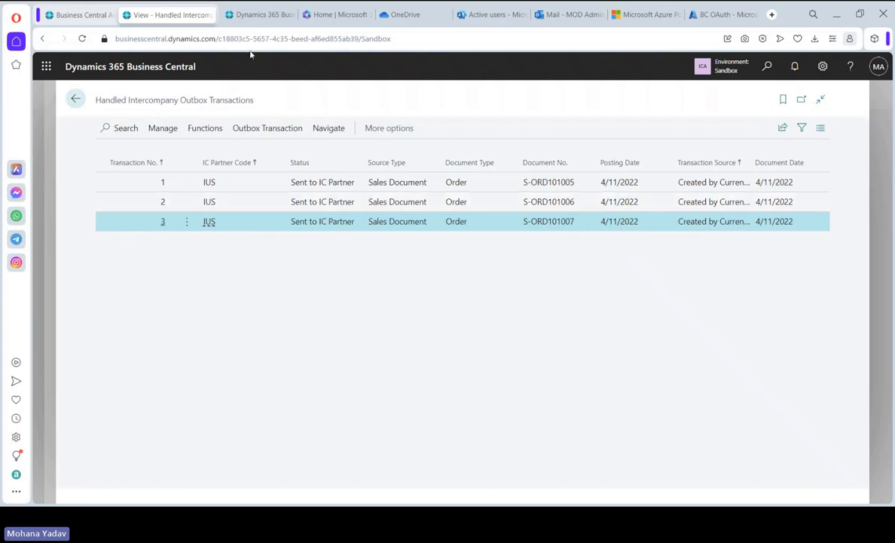
Switch to the CRONUS USA company and open Intercompany Inbox Transactions
left_click(252, 15)
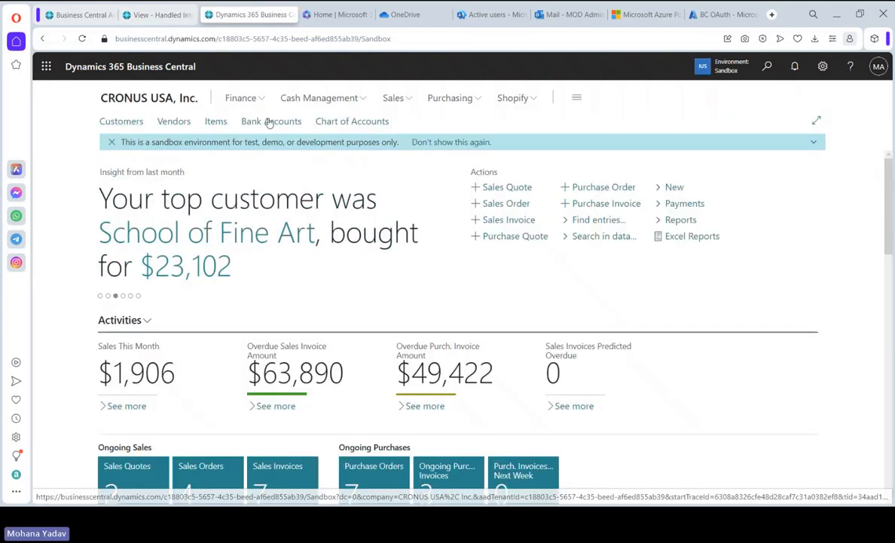
left_click(767, 67)
type("inbox")
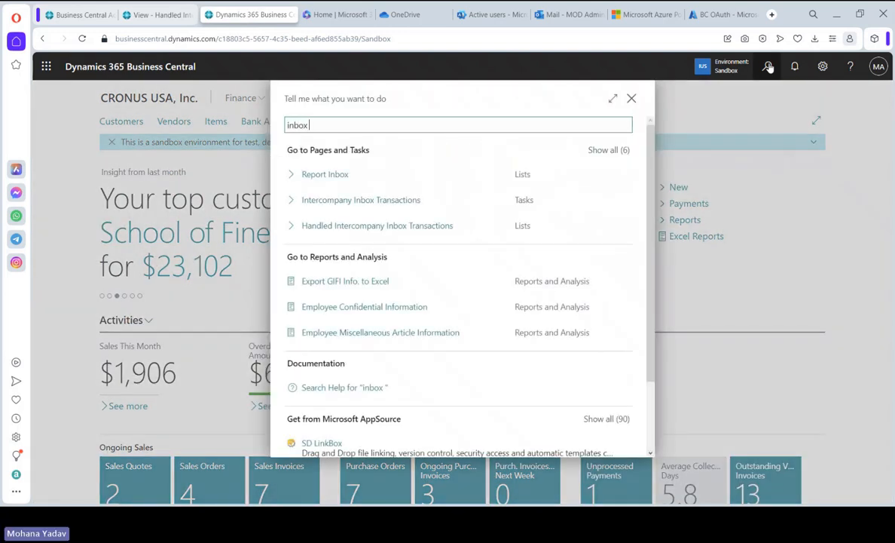
left_click(378, 201)
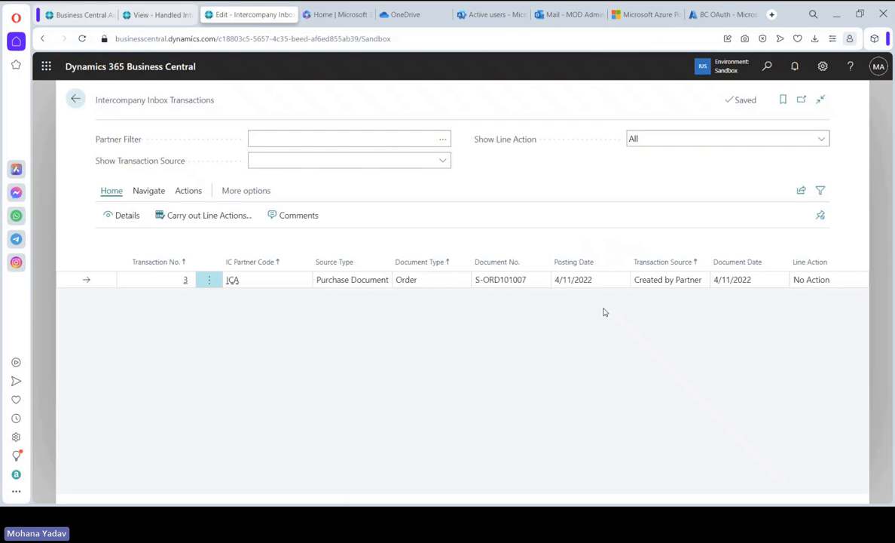
Set the line action of ICA's incoming purchase order transaction to Accept and accept the transaction
left_click(829, 280)
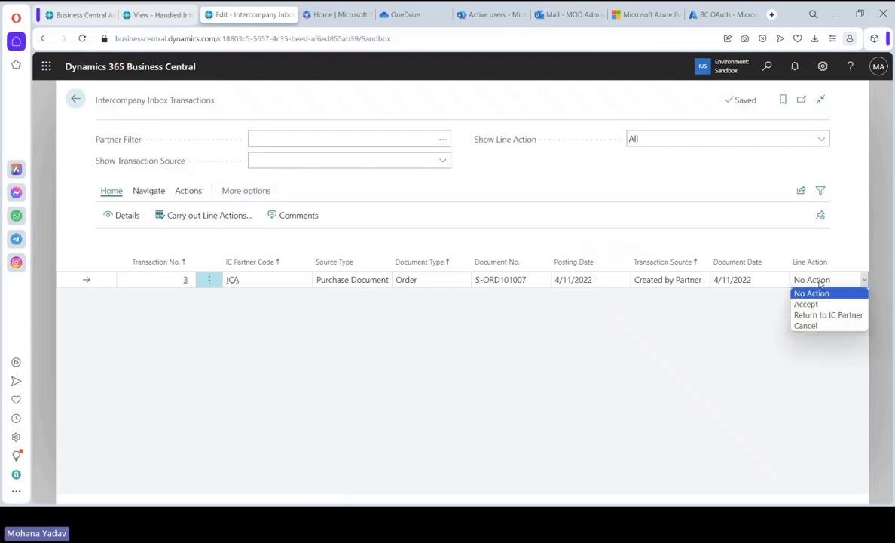
left_click(814, 303)
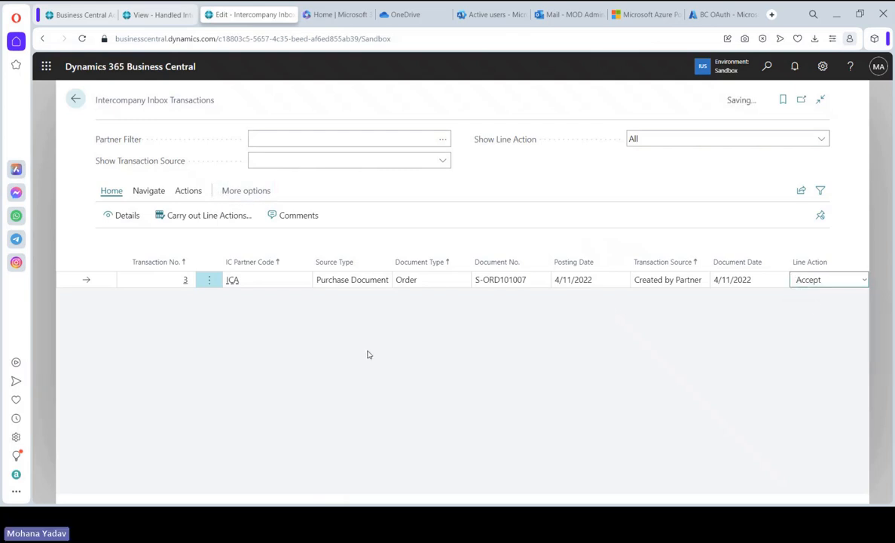
left_click(190, 194)
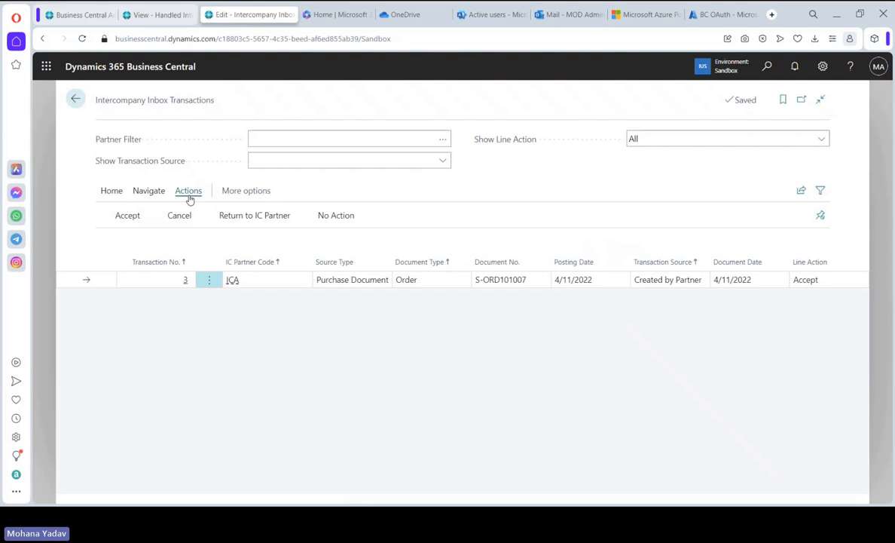
left_click(126, 218)
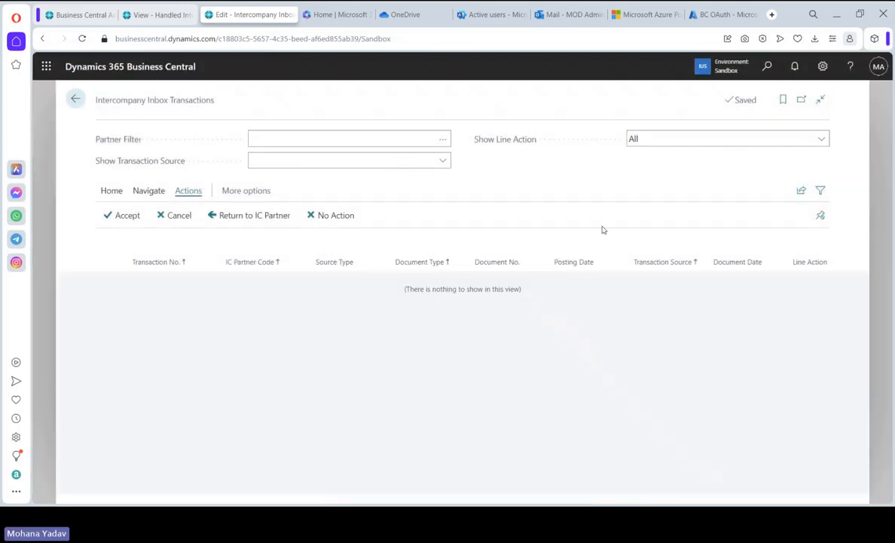
Open Handled Intercompany Inbox Transactions in CRONUS USA and select transaction 3 to check its status
left_click(767, 67)
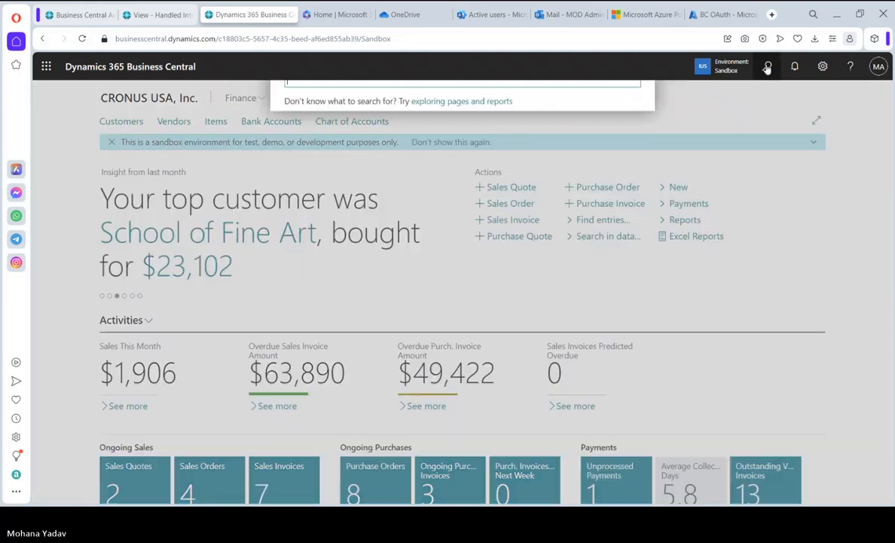
type("handled ")
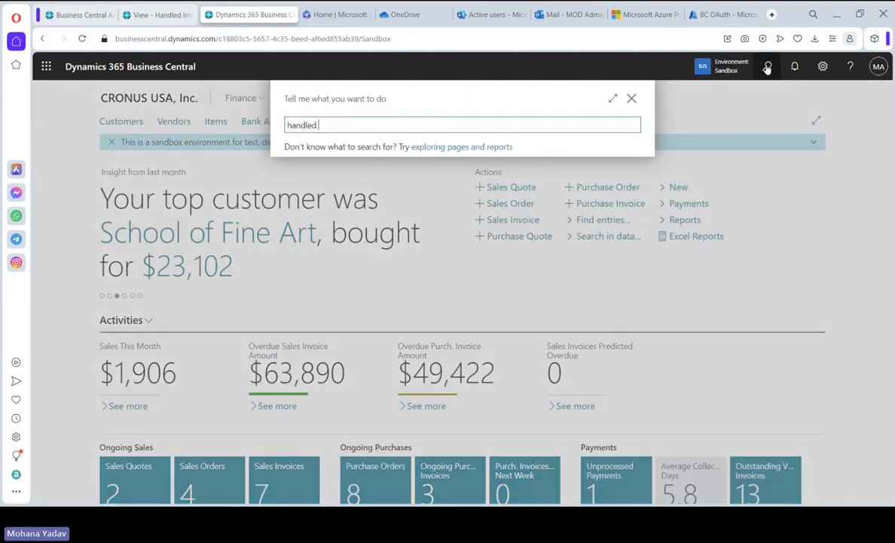
type("inb")
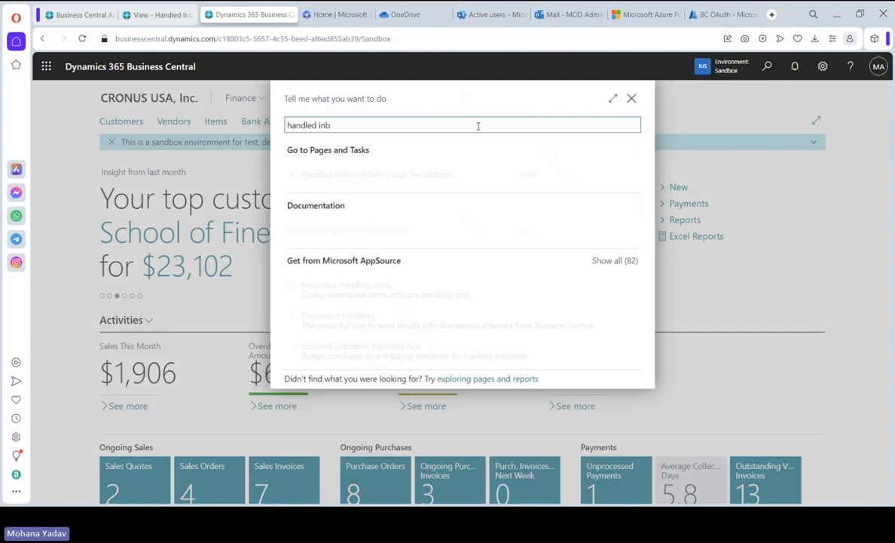
left_click(386, 176)
left_click(383, 223)
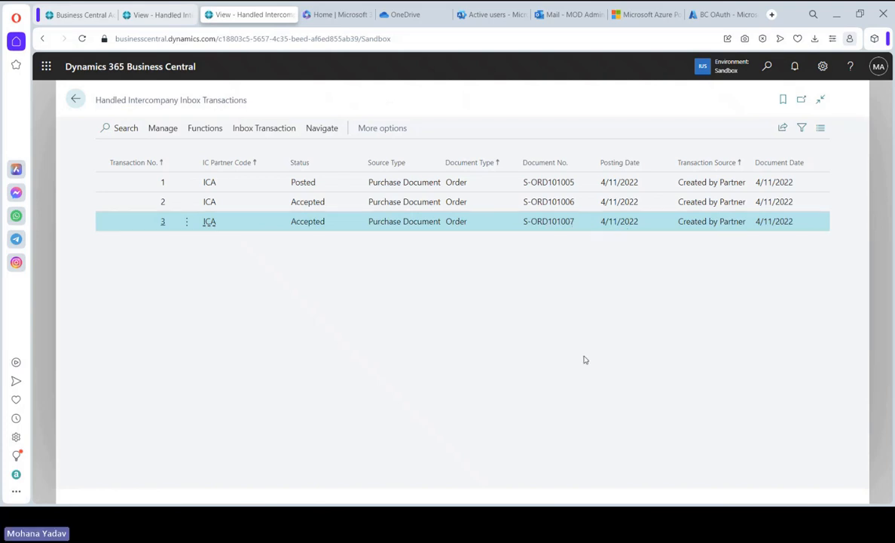
left_click(75, 99)
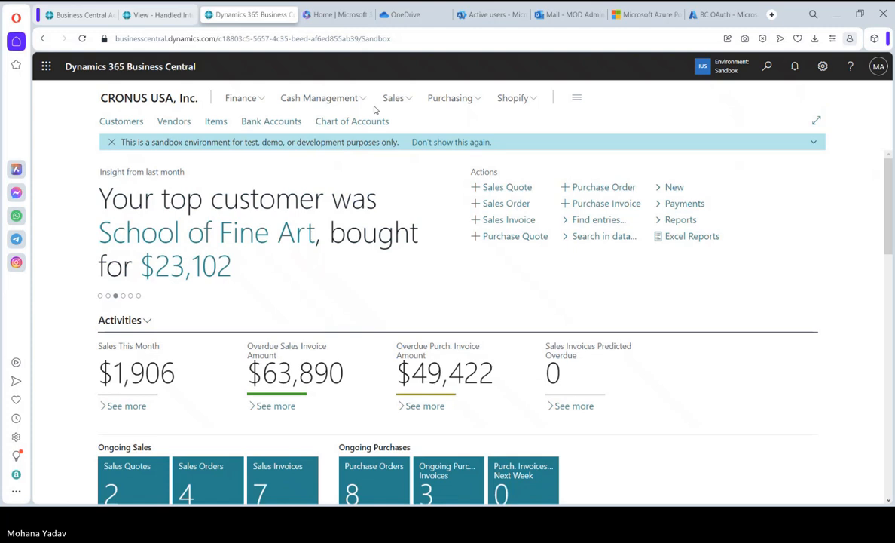
Open the last Raw material supplier order in the Purchase Orders list, review its item line, and close it
left_click(447, 101)
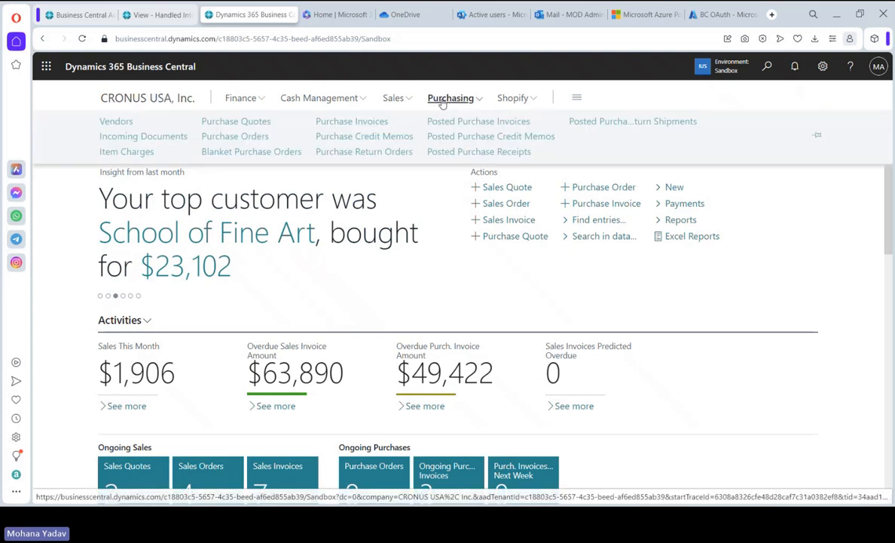
left_click(233, 140)
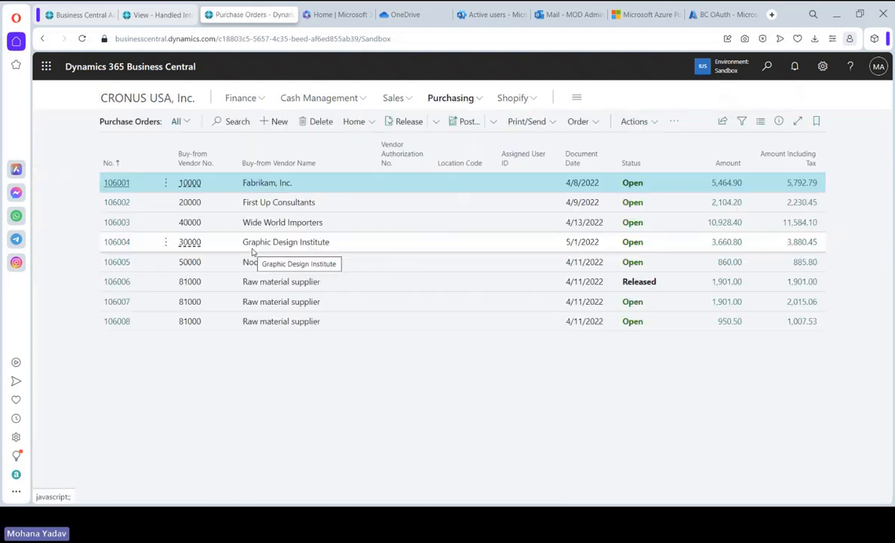
left_click(187, 322)
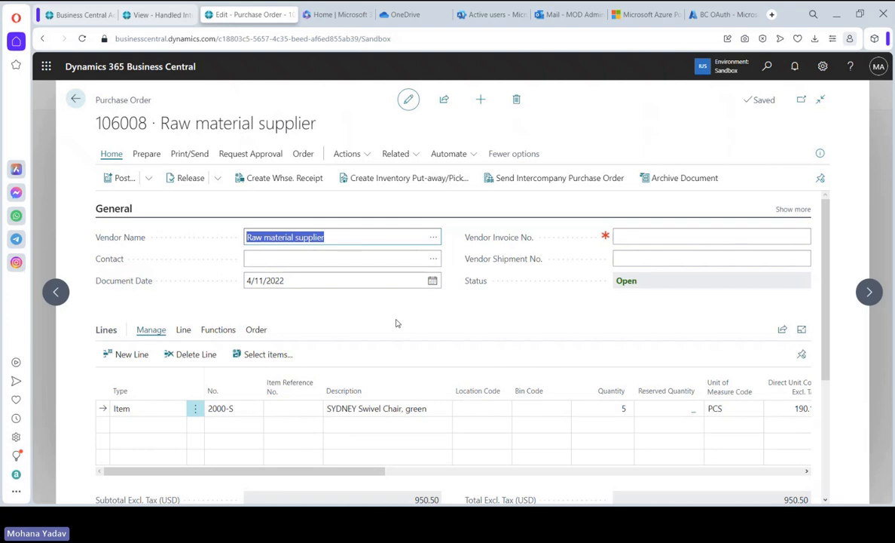
key("Escape")
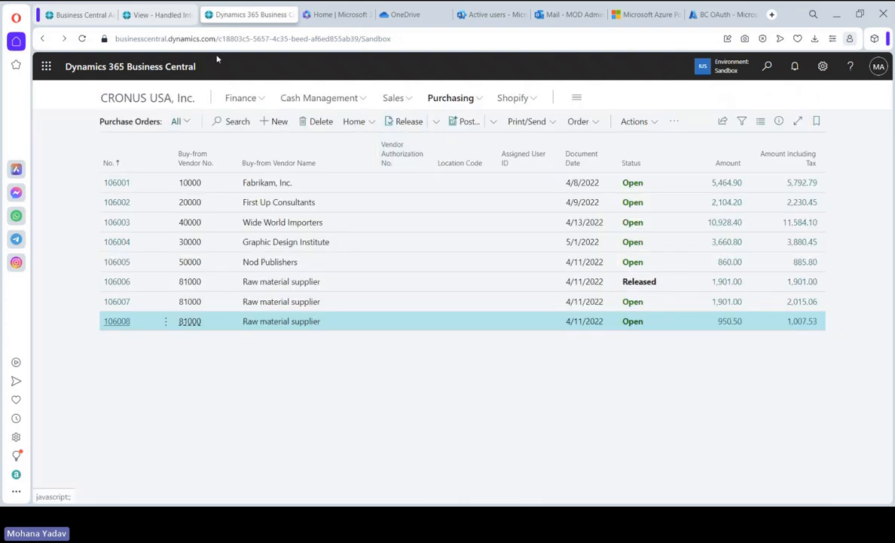
key("Escape")
Return to CRONUS CANADA, close its open sales order pages, and open Intercompany Setup
left_click(158, 14)
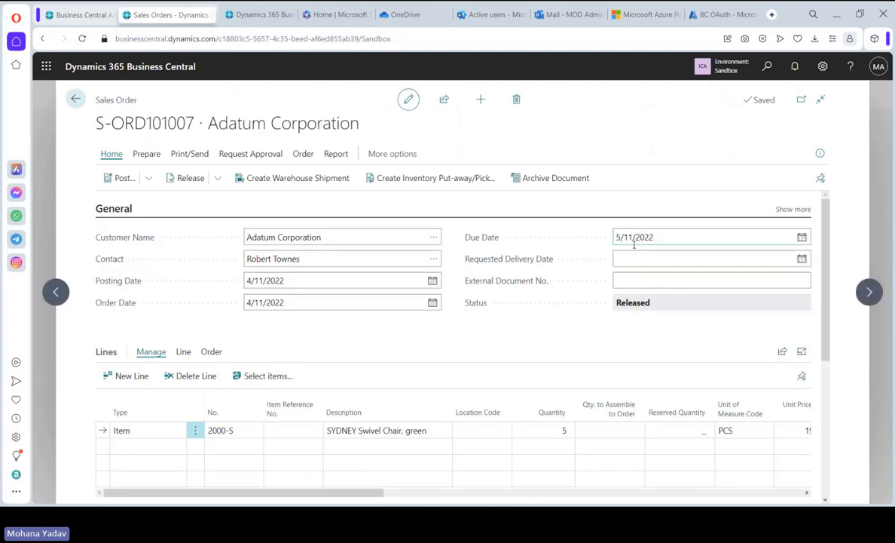
key("Escape")
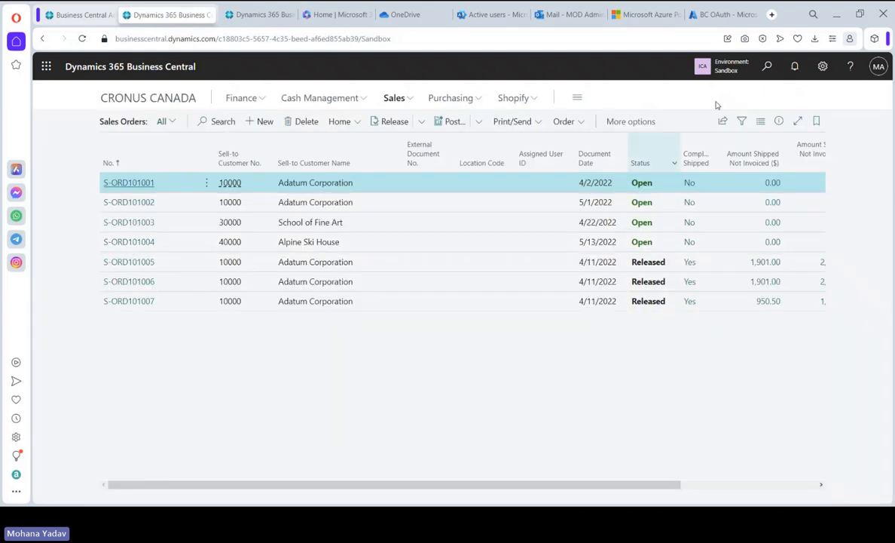
key("Escape")
left_click(769, 66)
type("inter")
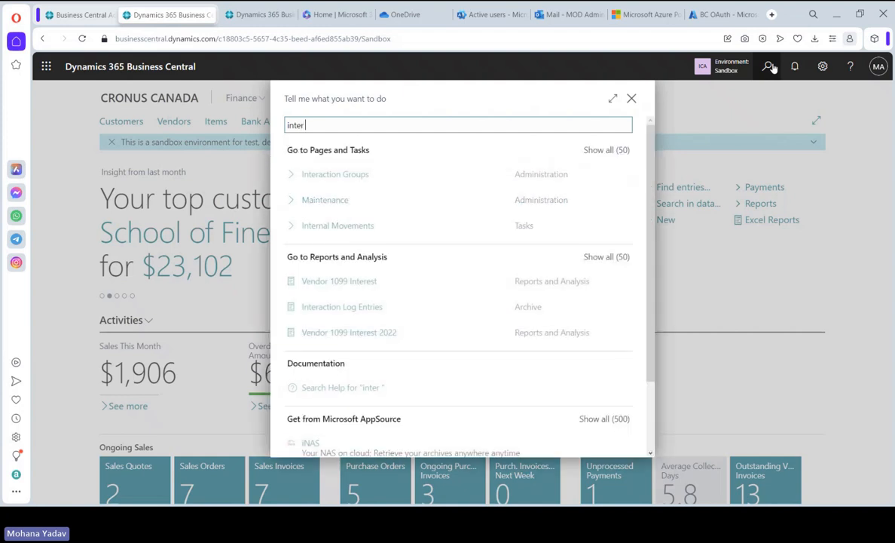
type(" parn")
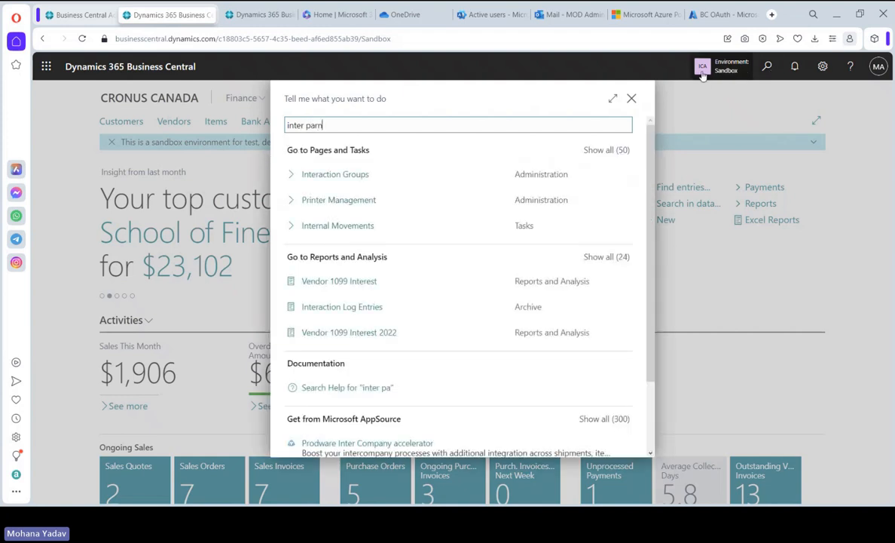
key("BackSpace")
key("BackSpace")
key("BackSpace")
key("BackSpace")
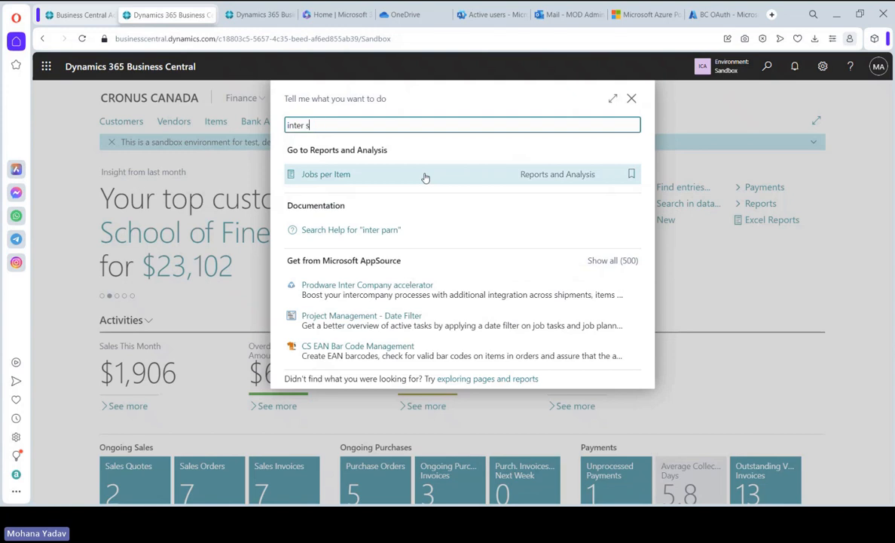
type("set")
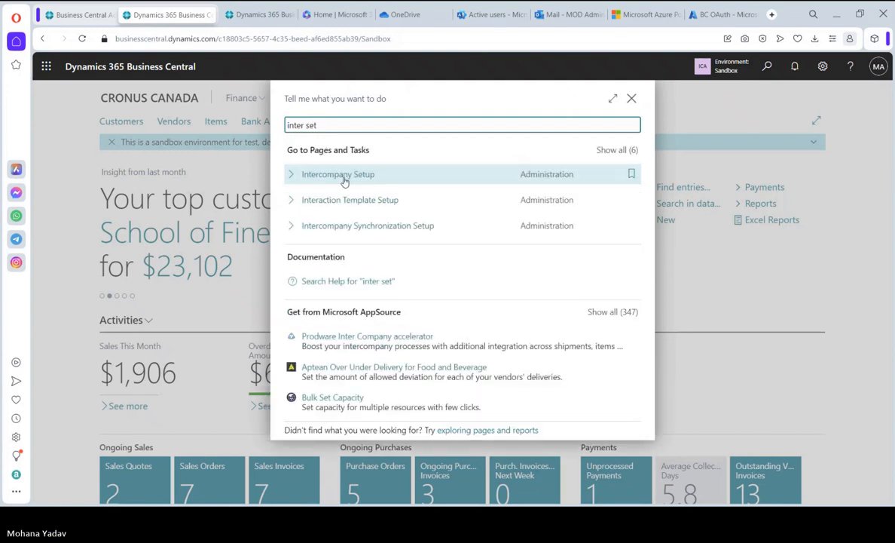
left_click(322, 171)
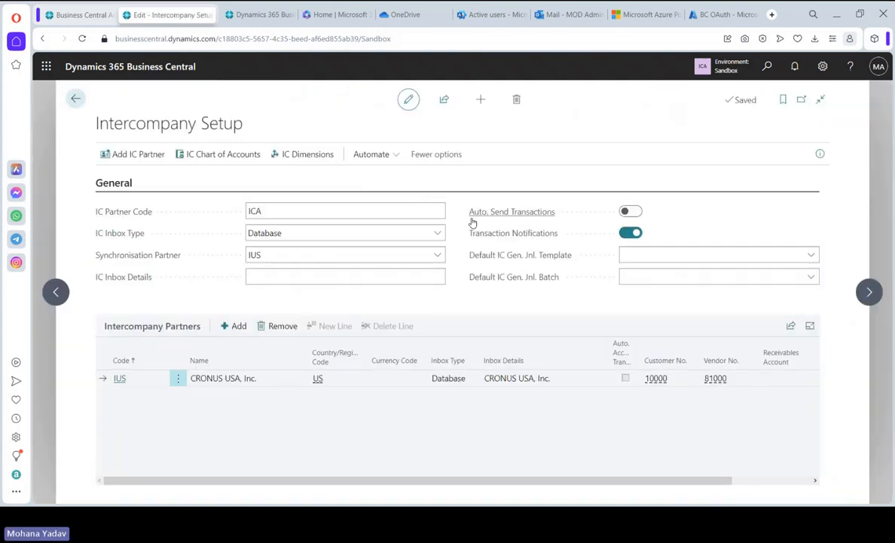
Turn on Auto. Send Transactions in CRONUS CANADA's Intercompany Setup and close the page
mouse_move(474, 223)
left_click(630, 212)
key("Escape")
Switch to CRONUS USA and open the ICA partner card from Intercompany Partners
left_click(236, 18)
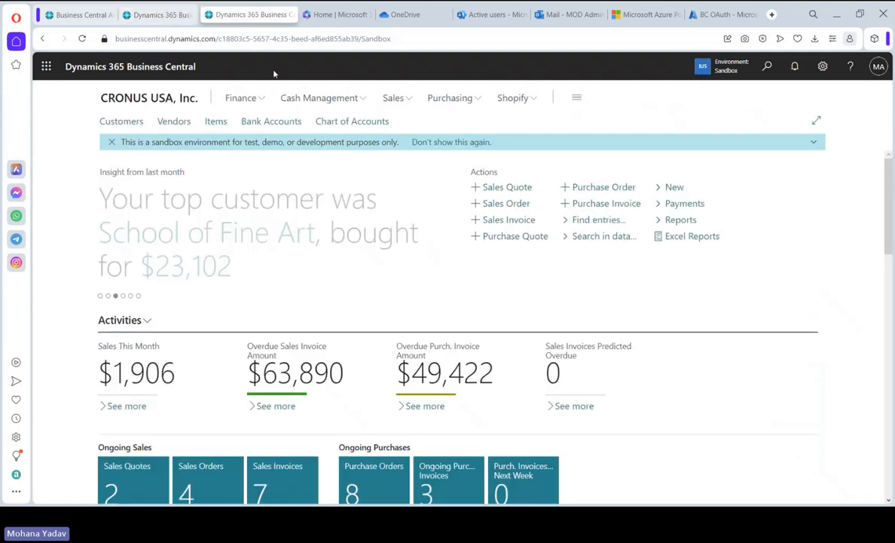
left_click(768, 67)
type("int")
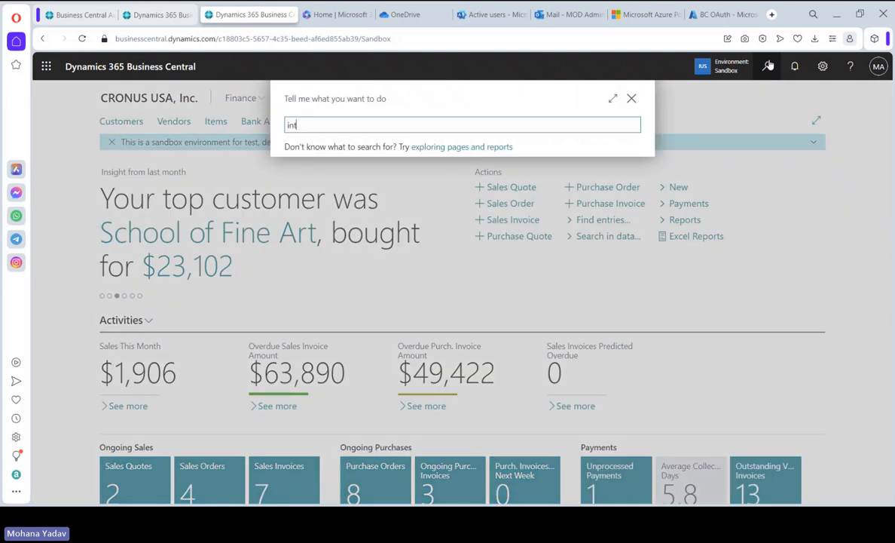
type("er par")
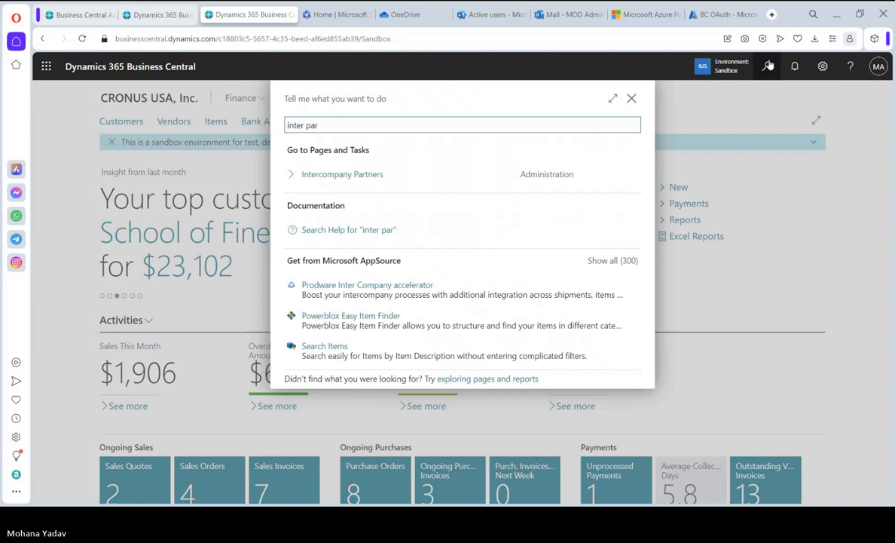
left_click(351, 174)
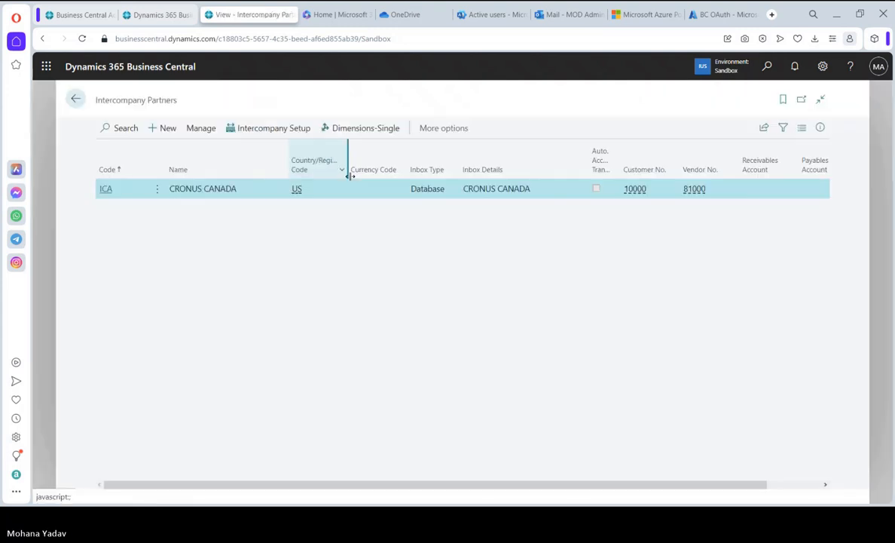
left_click(105, 189)
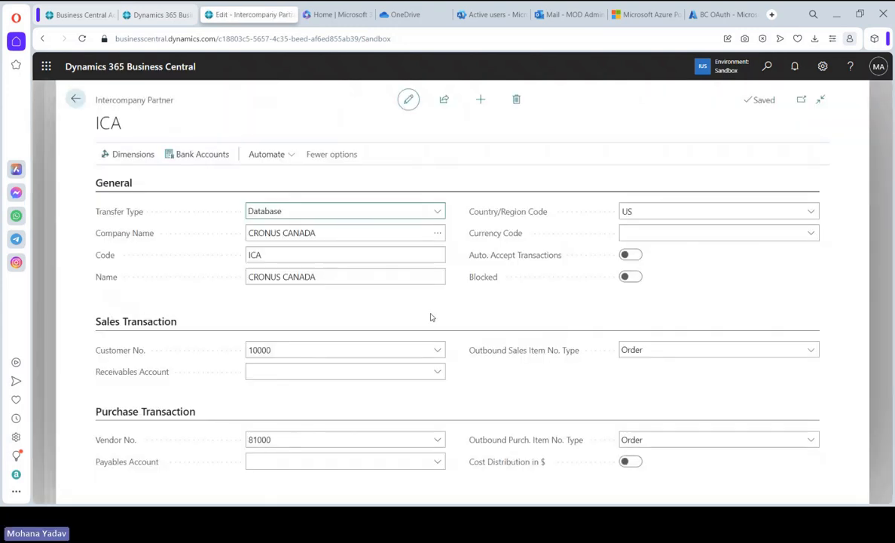
Turn on Auto. Accept Transactions for intercompany partner ICA and close its card
left_click(499, 262)
mouse_move(567, 266)
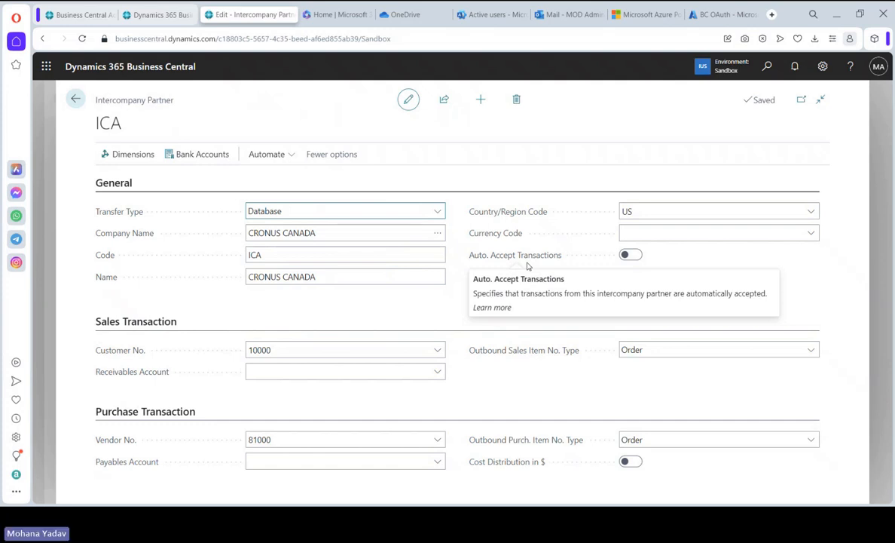
left_click(635, 257)
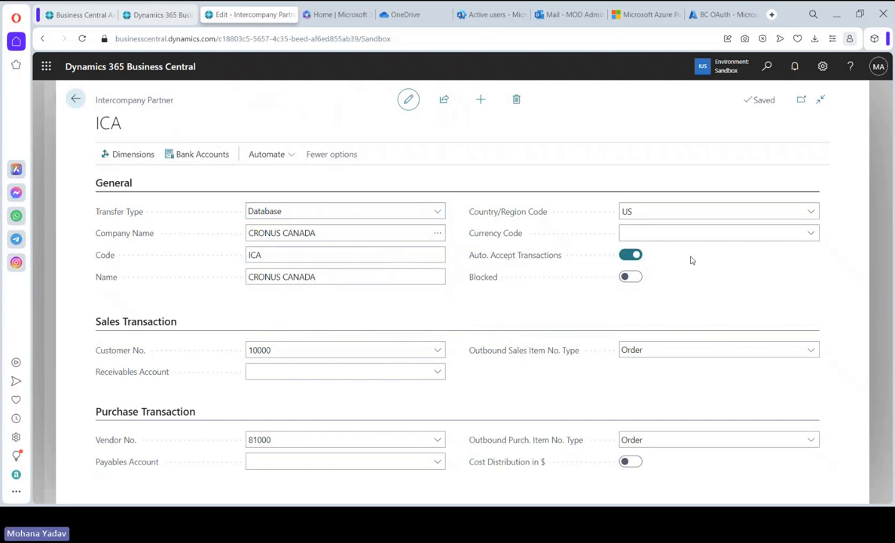
key("Escape")
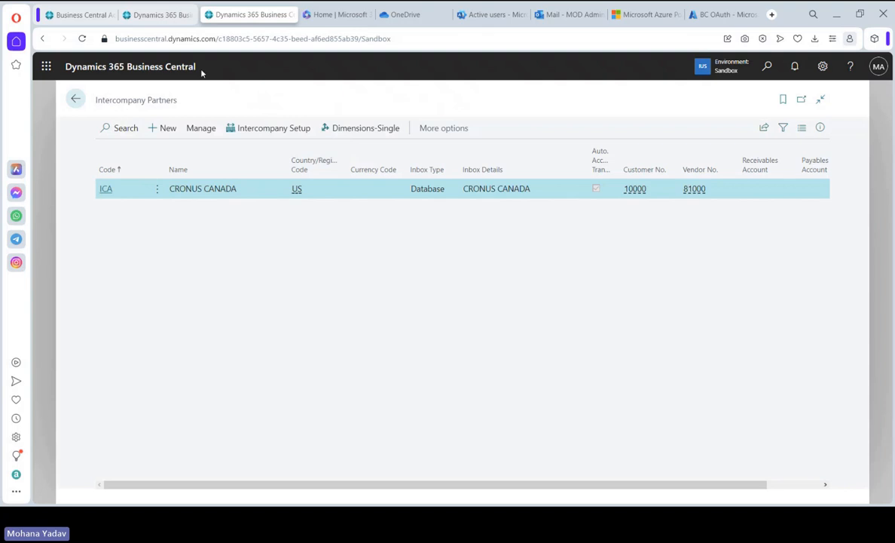
Create a new sales order in CRONUS CANADA and enter Adatum Corporation's customer number as the customer
left_click(154, 19)
left_click(393, 98)
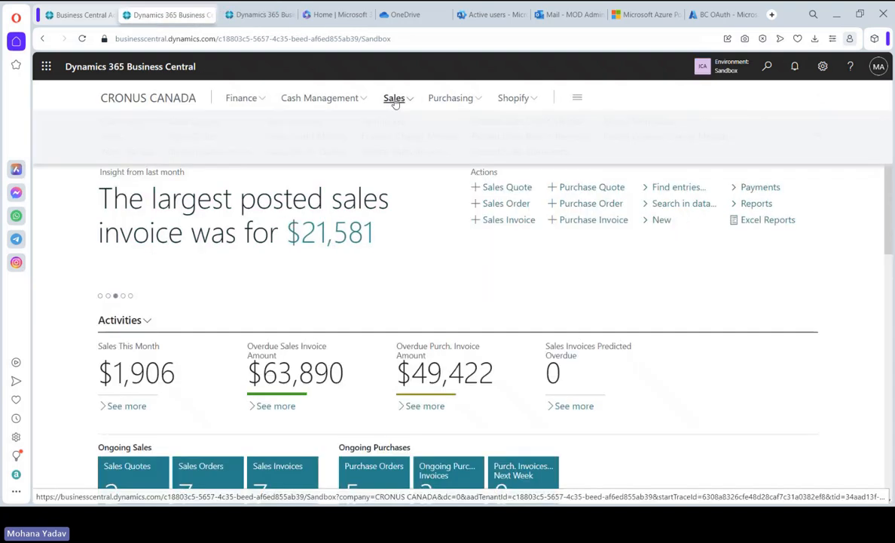
left_click(194, 135)
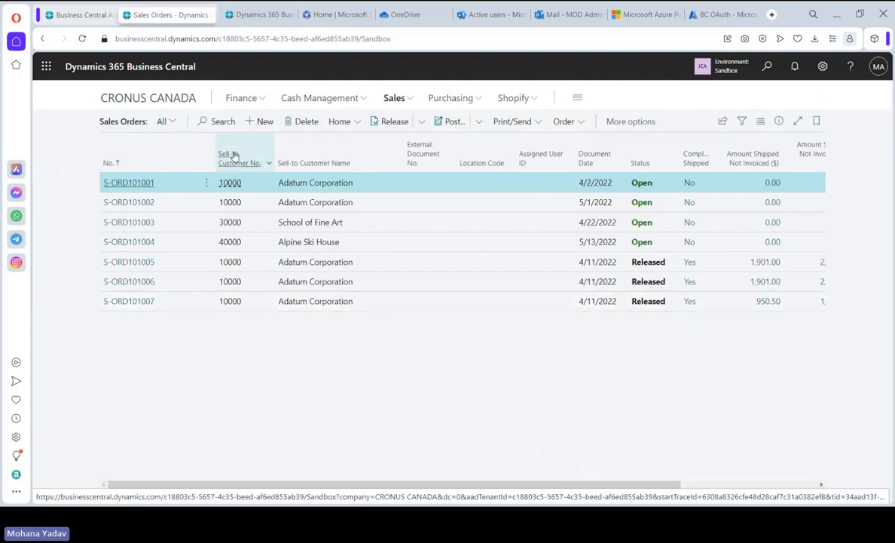
left_click(265, 128)
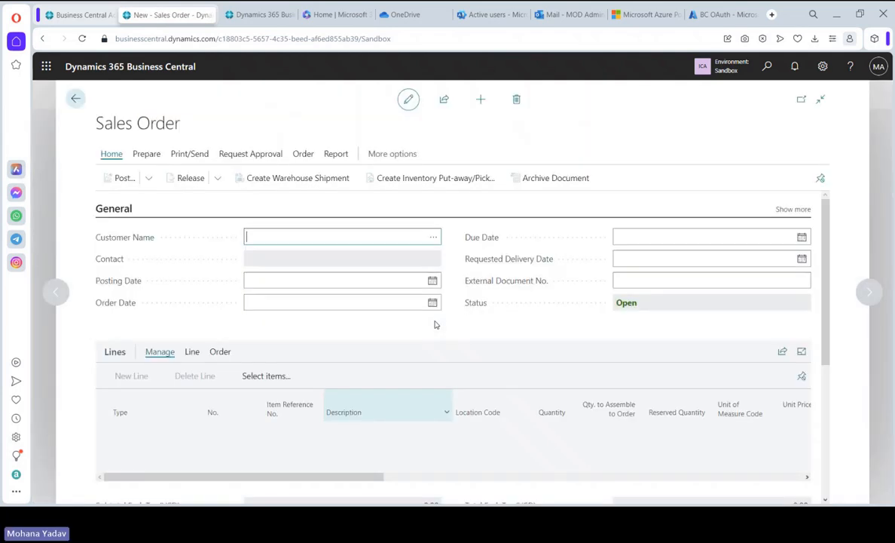
type("10000")
key("Tab")
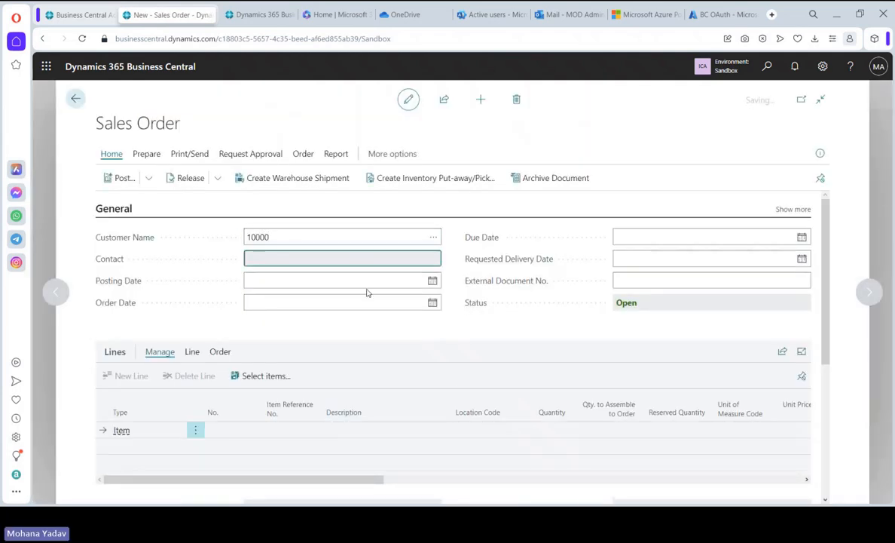
Add item 2000-S, SYDNEY Swivel Chair, green, to the sales order's first line with a quantity of 6
left_click(226, 430)
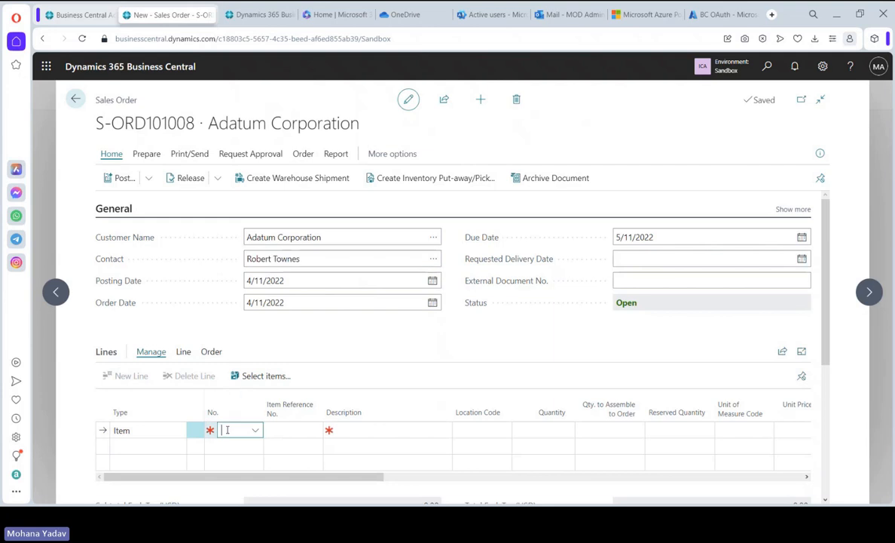
type("2000")
key("Tab")
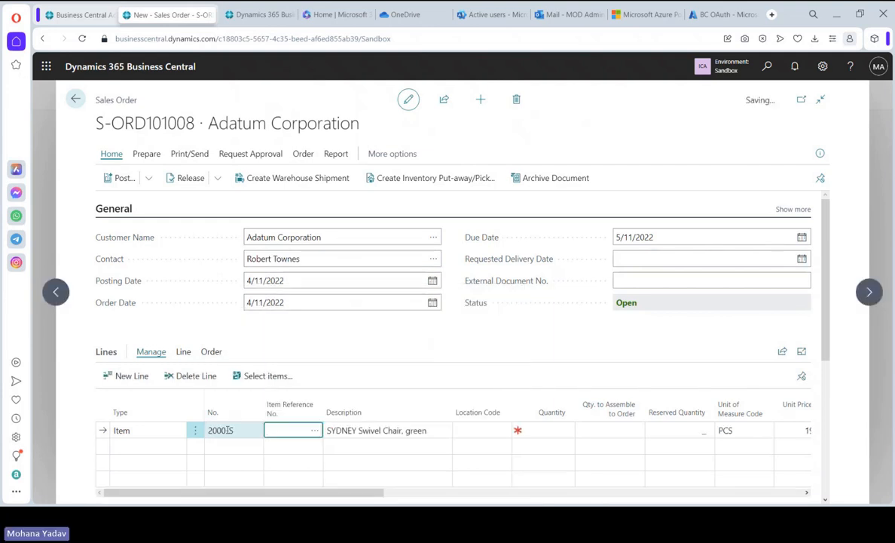
key("Tab")
key("Tab")
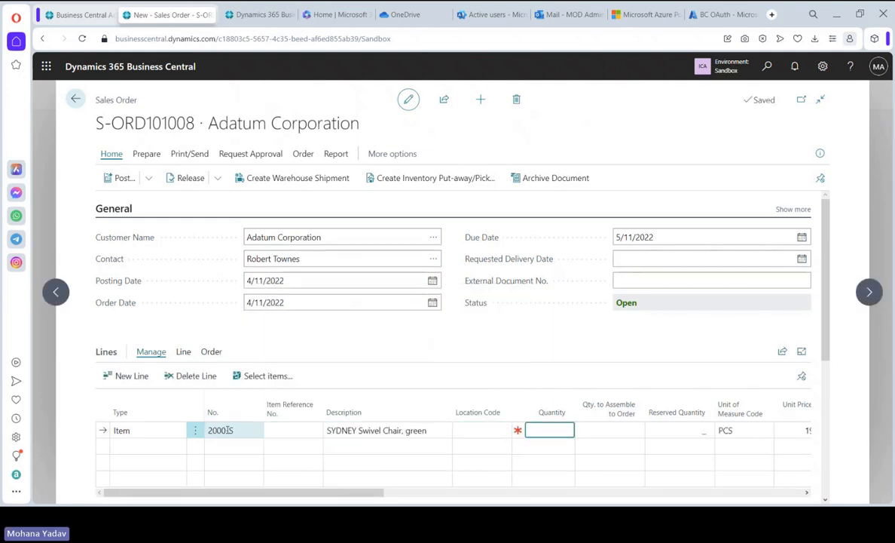
type("6")
key("Tab")
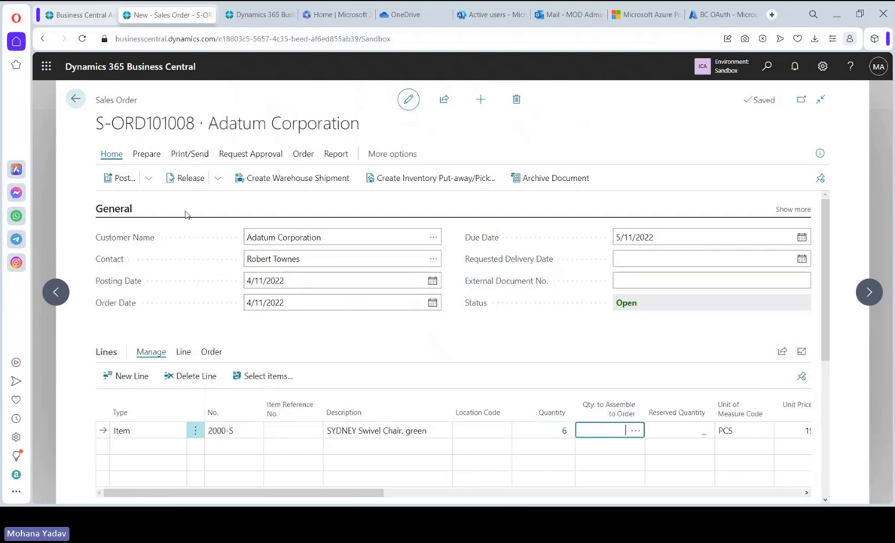
Release the Adatum Corporation sales order and post it with the Ship option
left_click(184, 179)
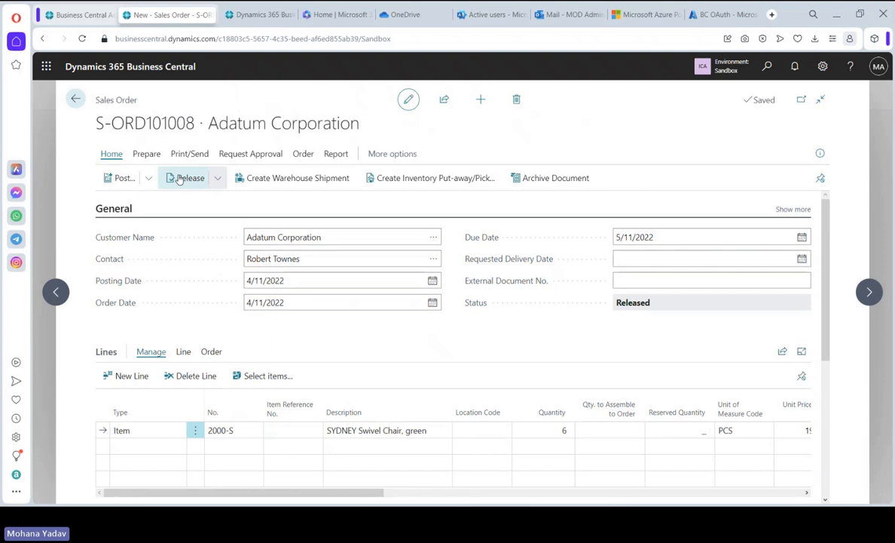
left_click(119, 177)
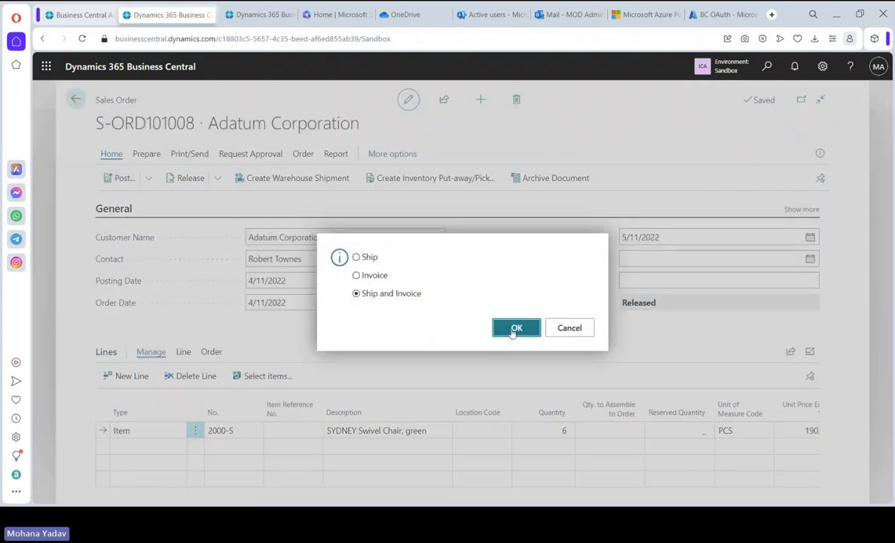
left_click(357, 257)
left_click(517, 327)
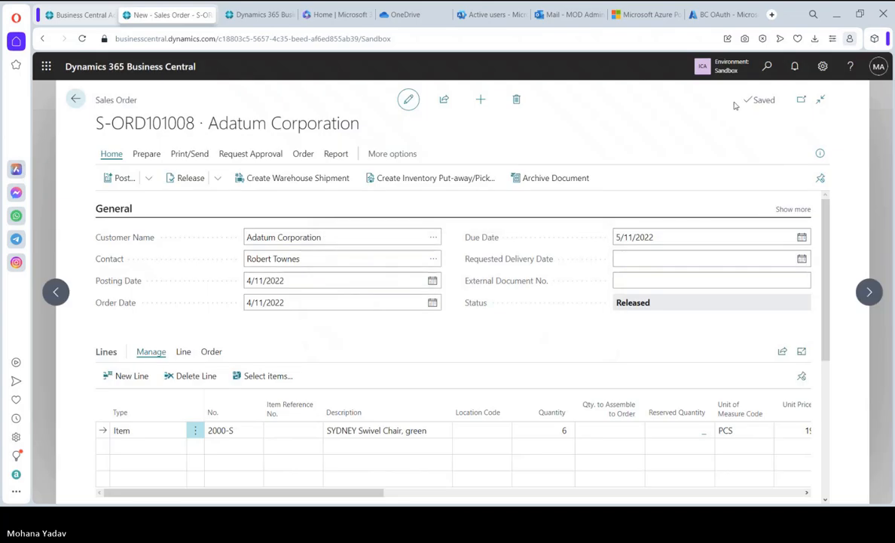
Check Intercompany Outbox Transactions in CRONUS CANADA for pending transactions and close the page
left_click(767, 67)
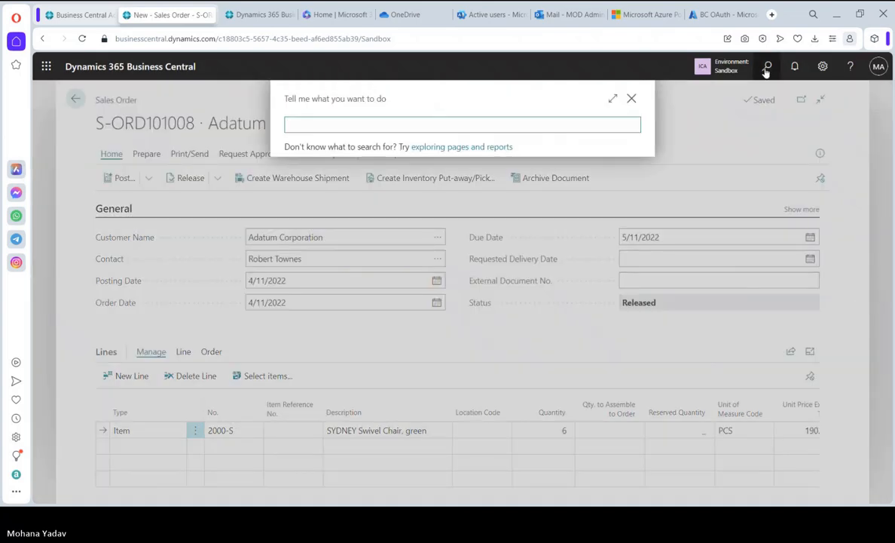
type("outbox")
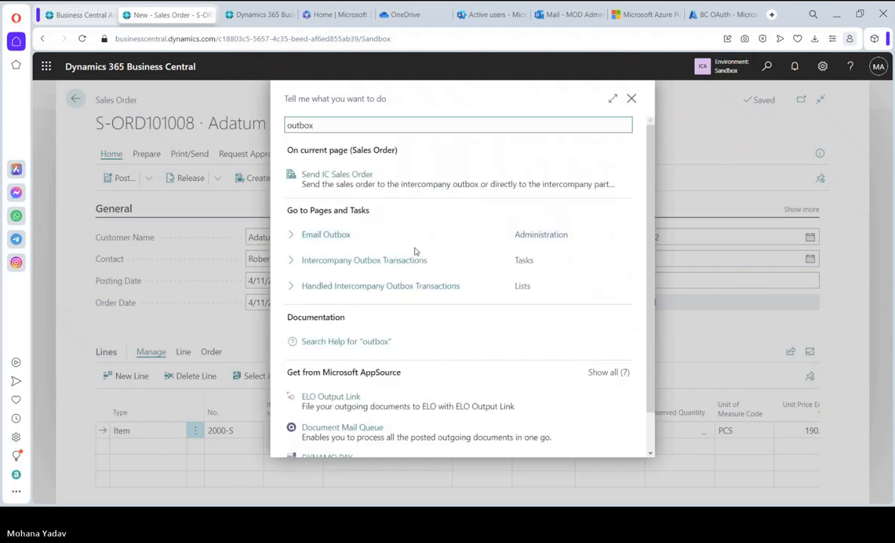
type(" tra")
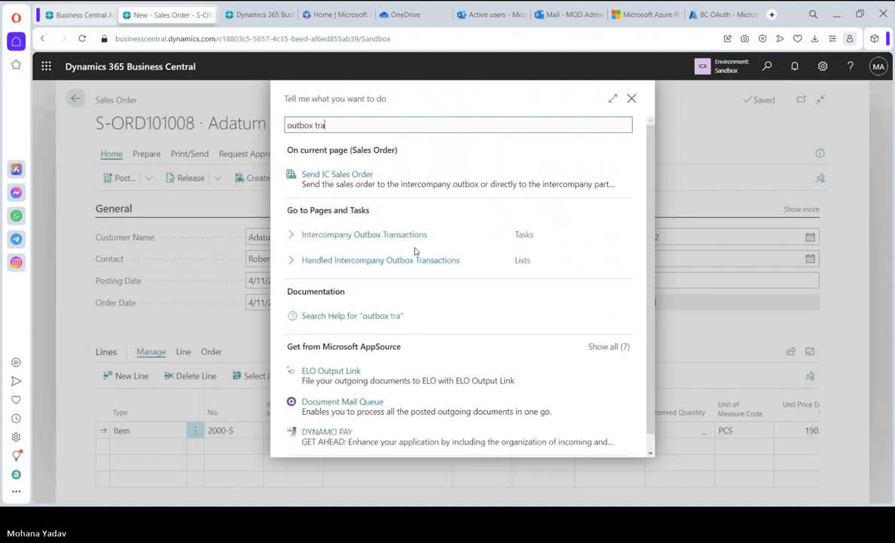
left_click(386, 233)
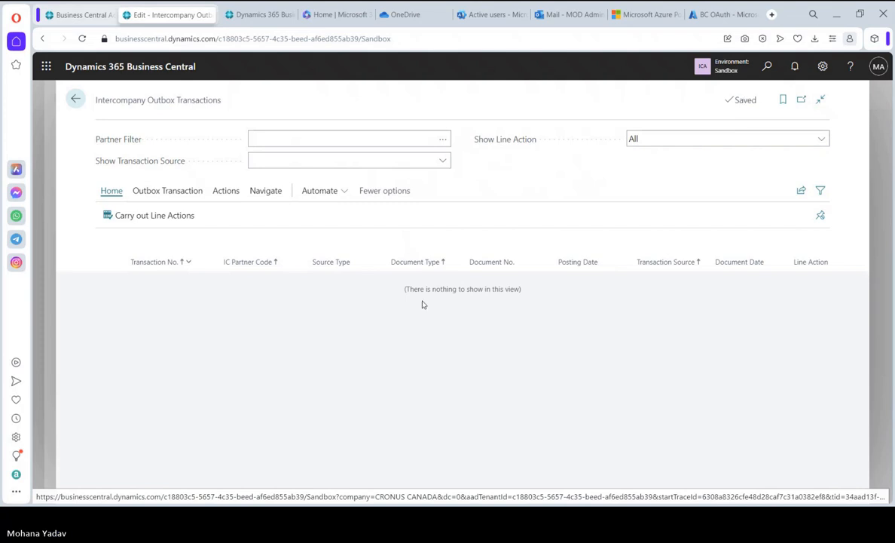
key("Escape")
Find the new sales order's transaction in CRONUS CANADA's Handled Intercompany Outbox Transactions and check its status
left_click(766, 68)
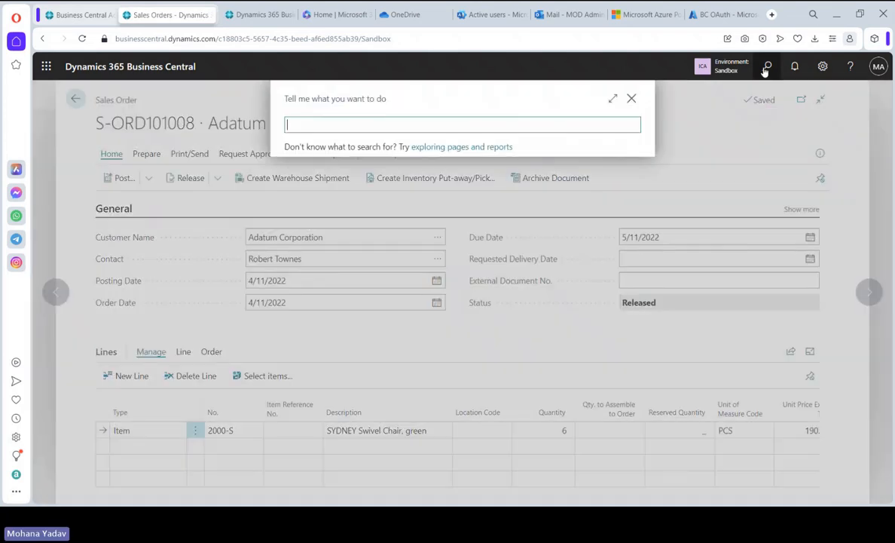
type("handled outb")
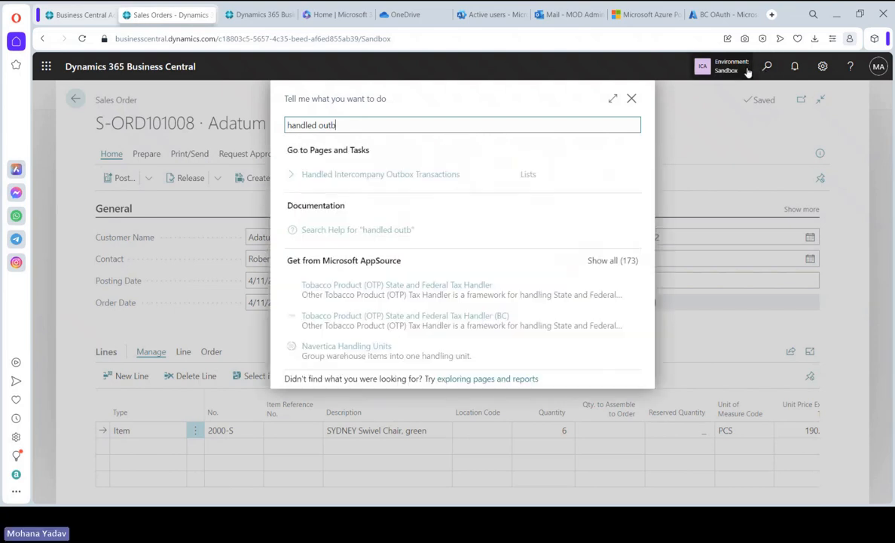
left_click(403, 160)
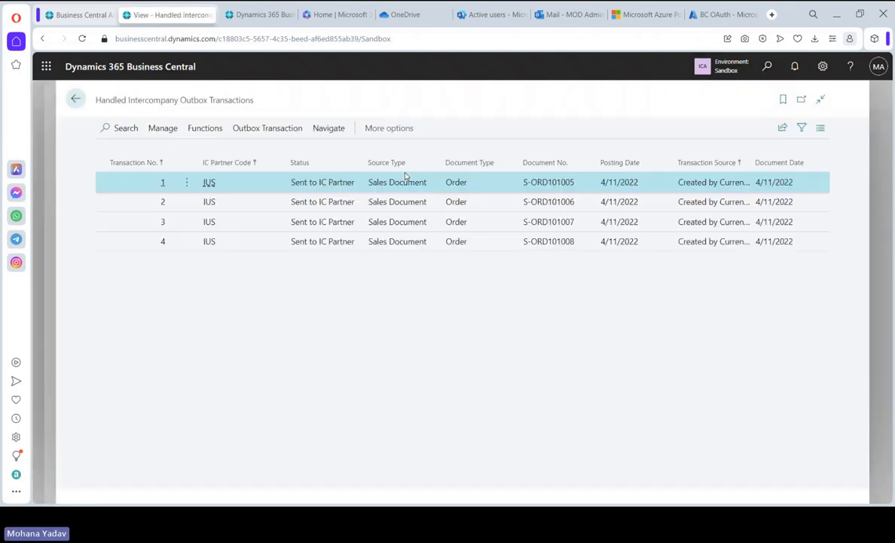
left_click(536, 243)
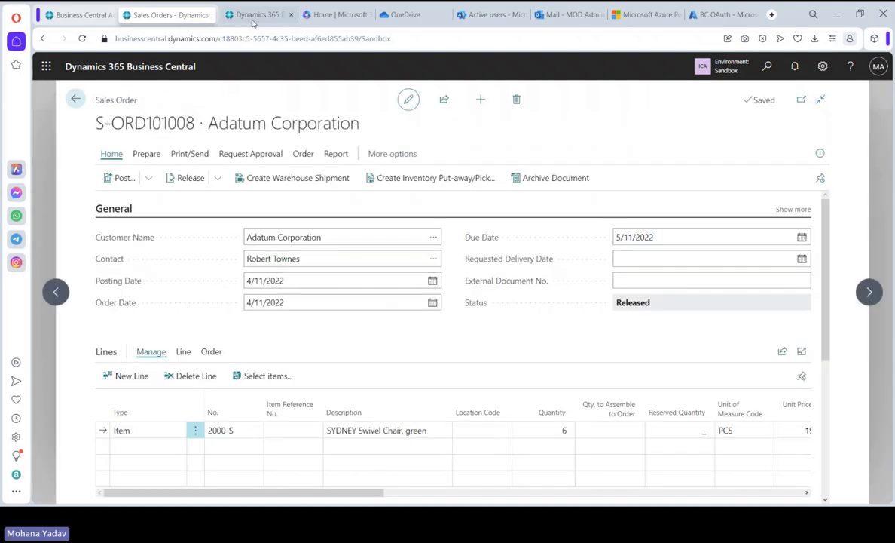
Switch to CRONUS USA, check Intercompany Inbox Transactions for pending transactions and close the page
left_click(254, 16)
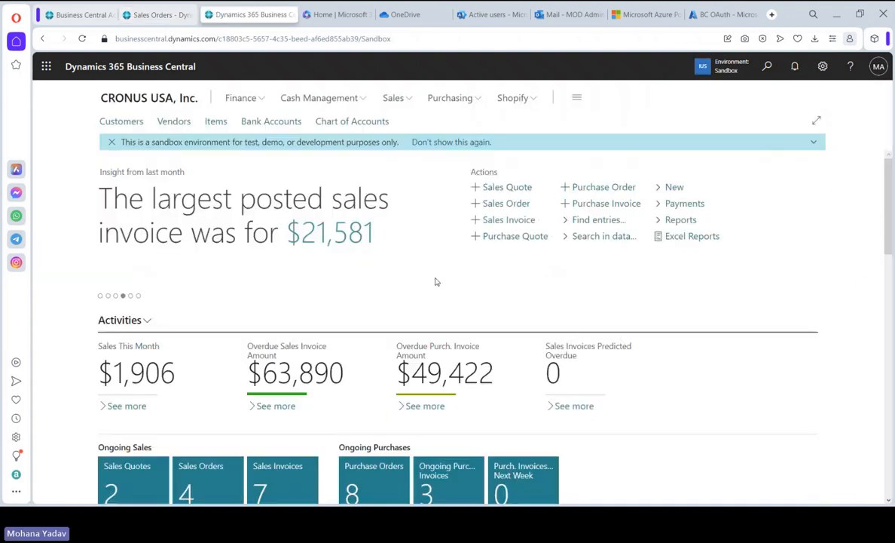
left_click(768, 68)
type("in")
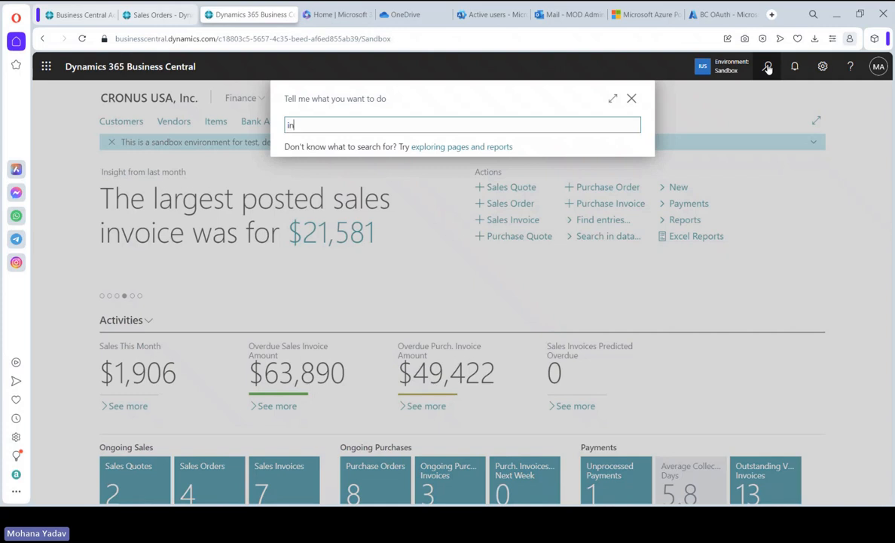
type("box tran")
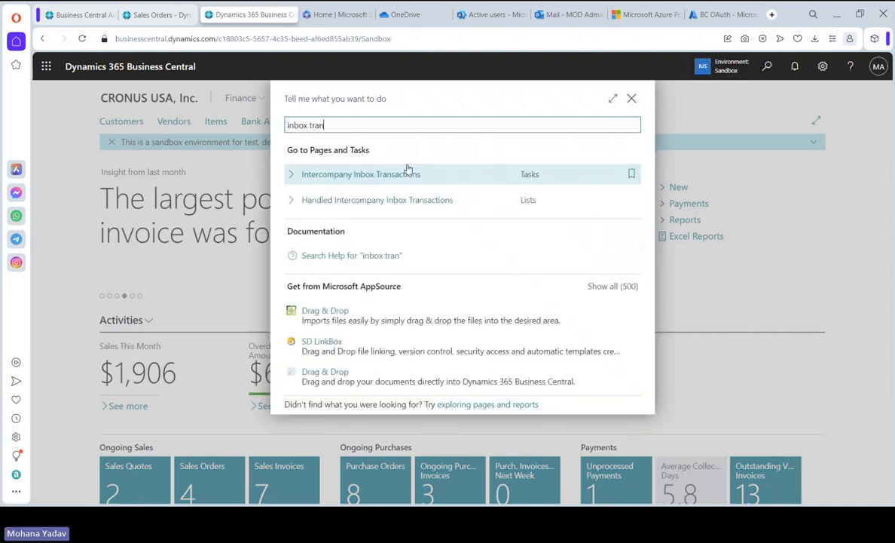
left_click(369, 177)
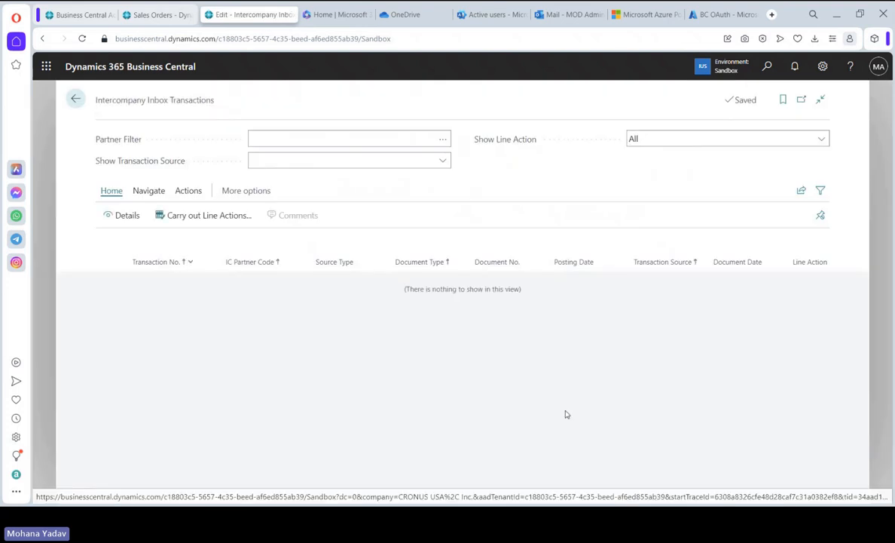
key("Escape")
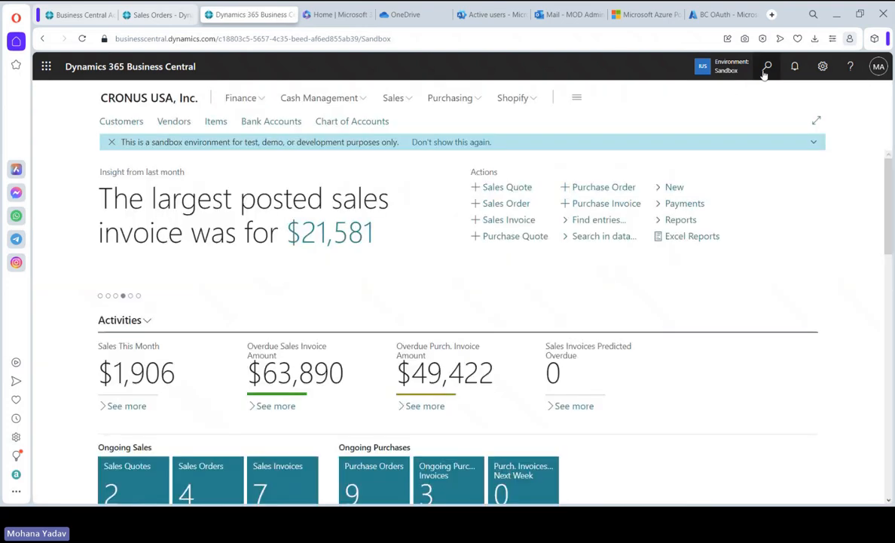
Check the new order's transaction from partner ICA in Handled Intercompany Inbox Transactions and close the page
left_click(766, 68)
type("handled inb")
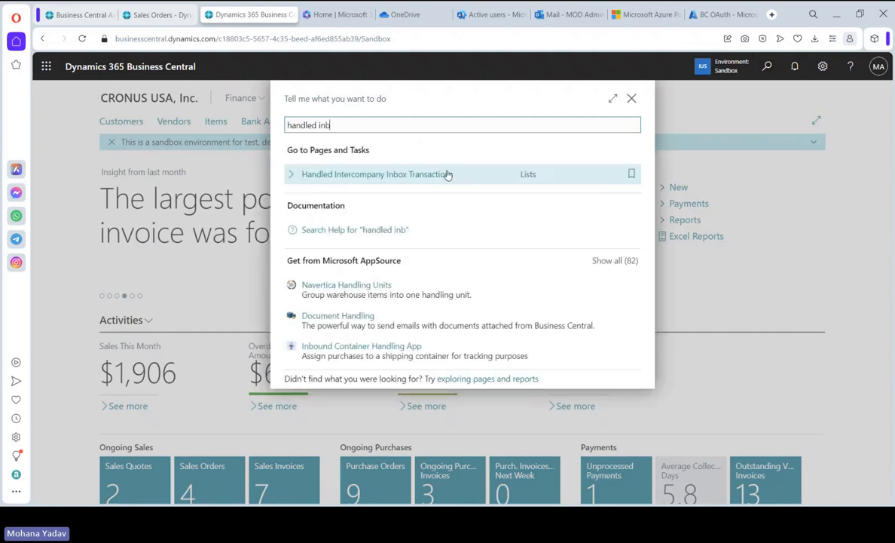
left_click(418, 173)
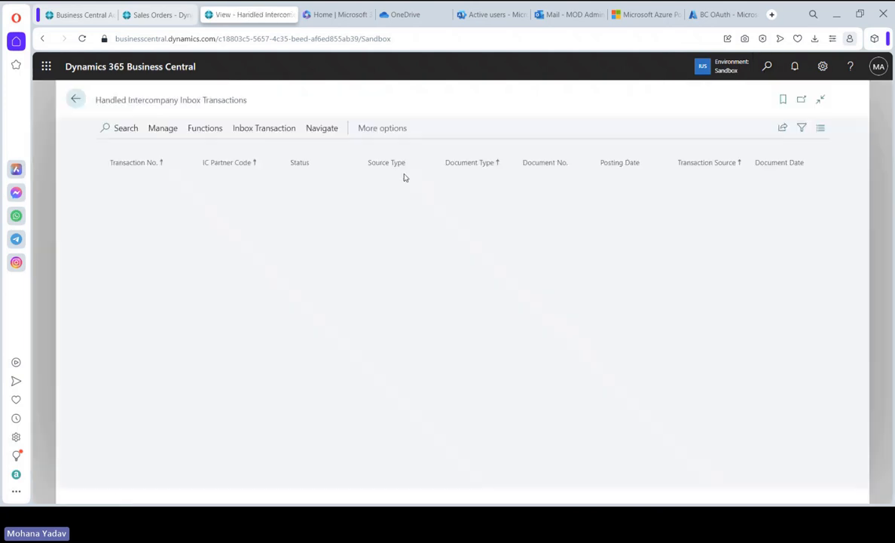
left_click(427, 246)
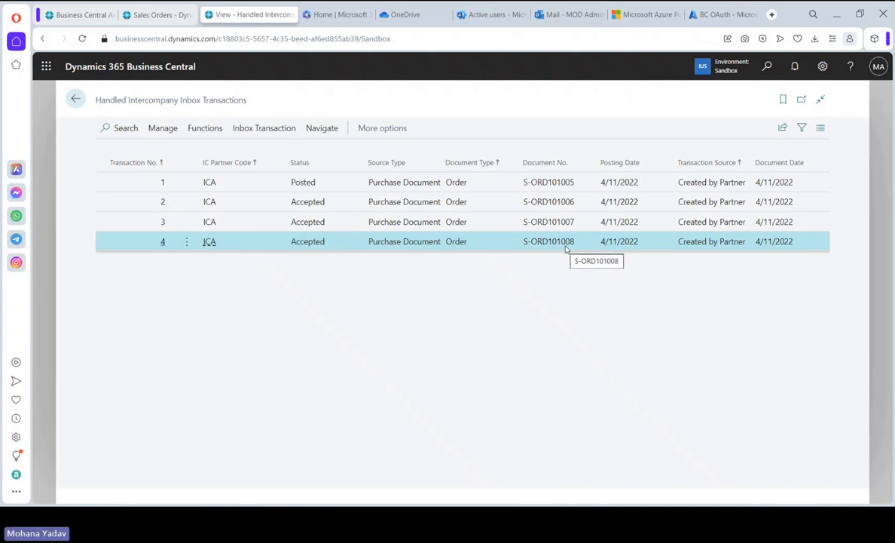
key("Escape")
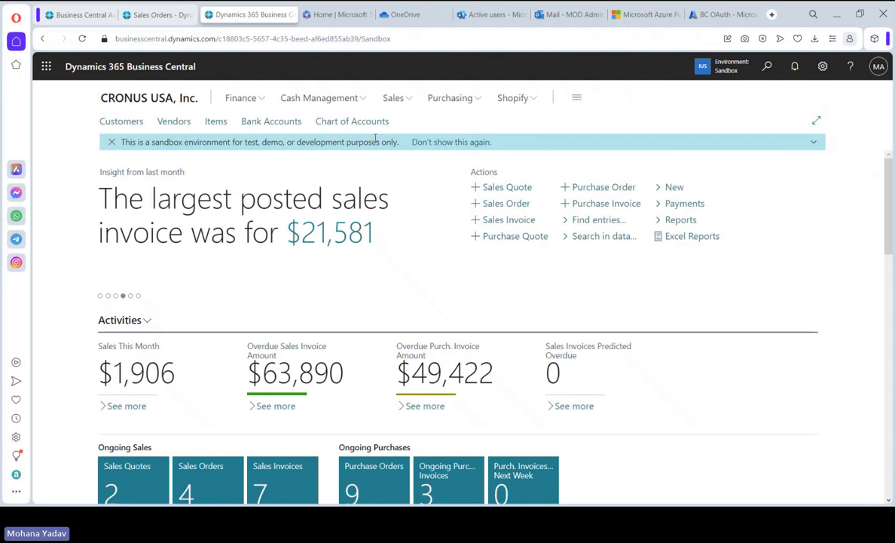
Review the latest Raw material supplier purchase order in CRONUS USA's Purchase Orders, and return to the home page
left_click(456, 101)
left_click(249, 142)
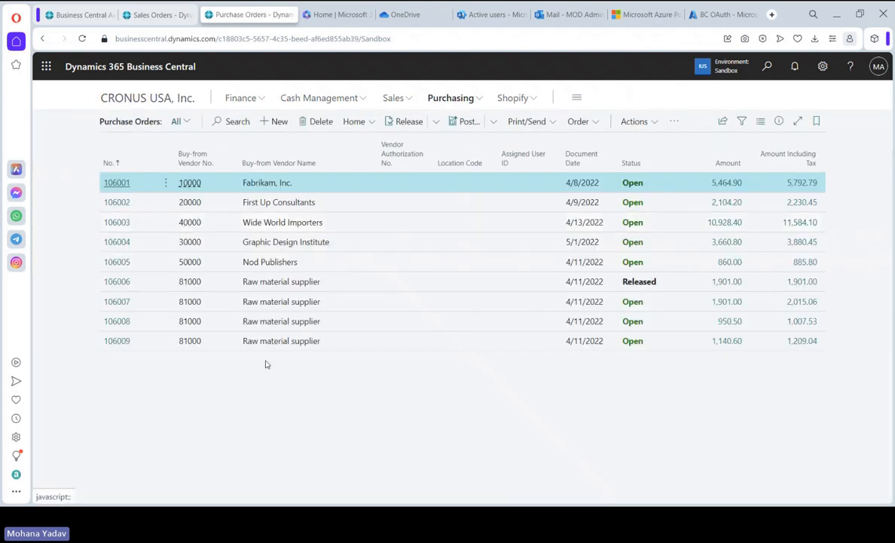
left_click(265, 344)
left_click(116, 342)
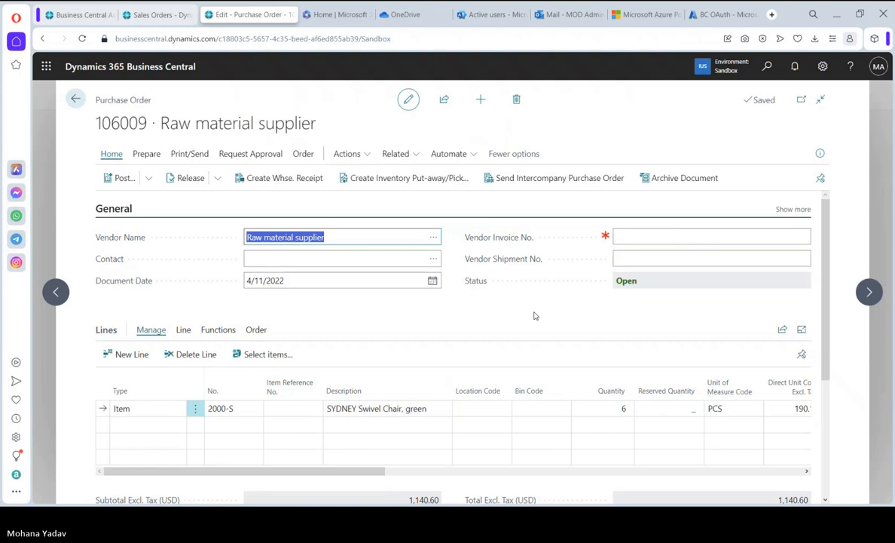
key("Escape")
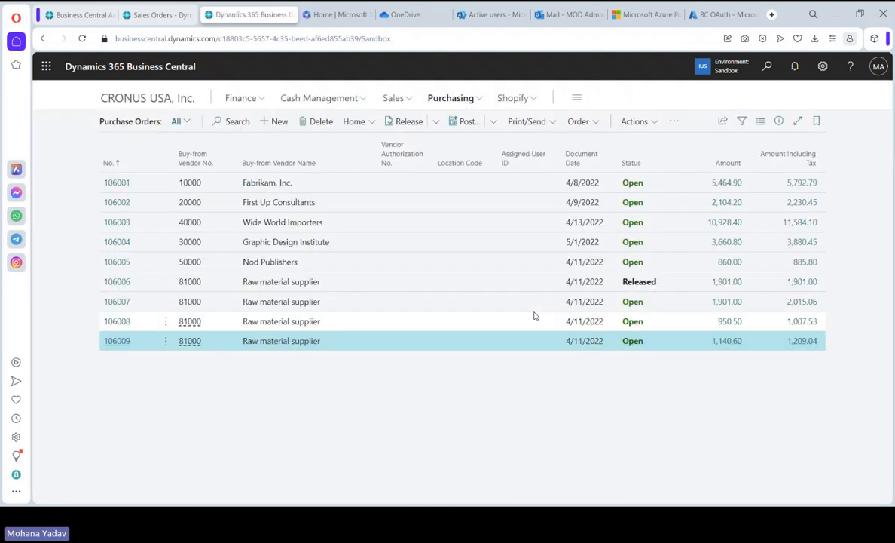
key("Escape")
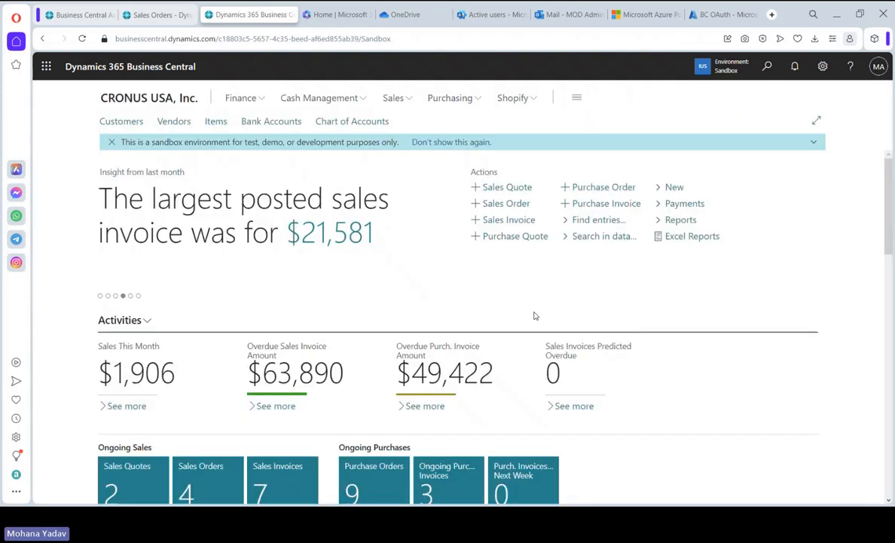